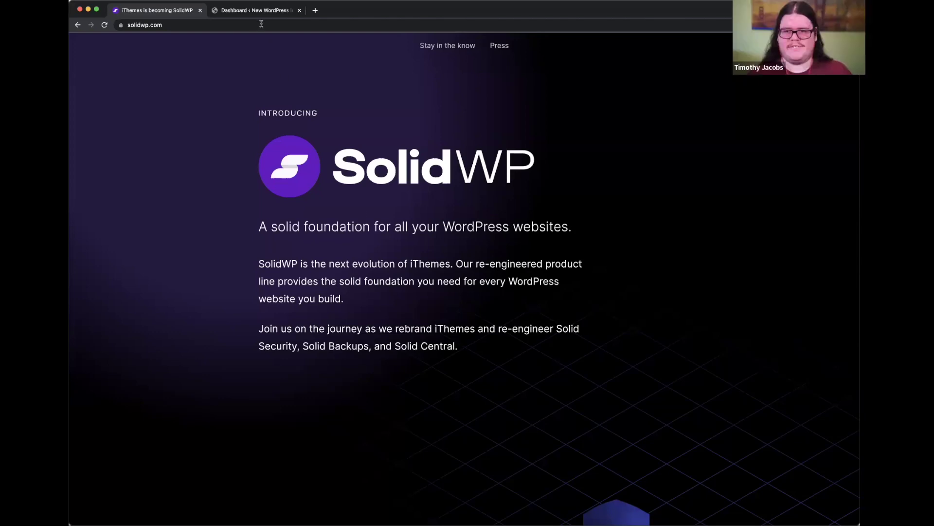
Step: Open the WordPress Security dashboard and examine the vulnerable WooCommerce plugin entry in the Security Summary
left_click(251, 11)
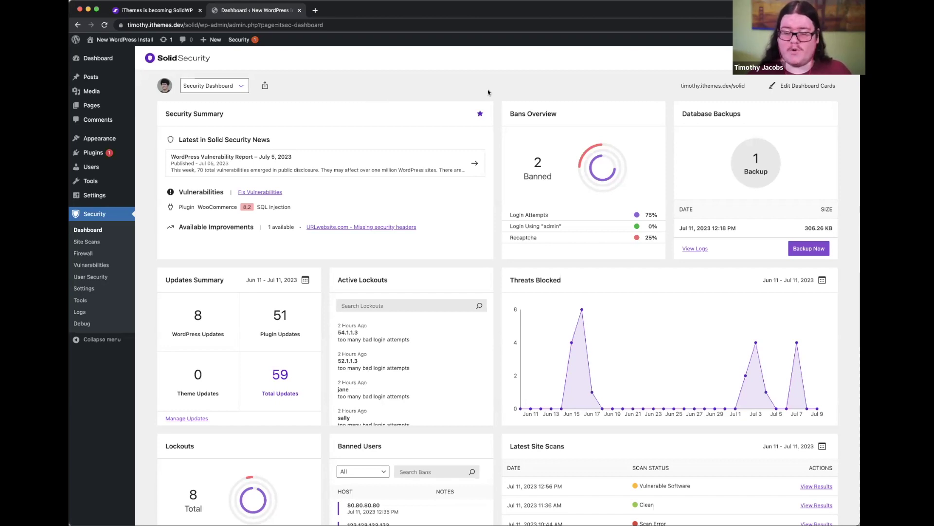
scroll(488, 92, "down", 1)
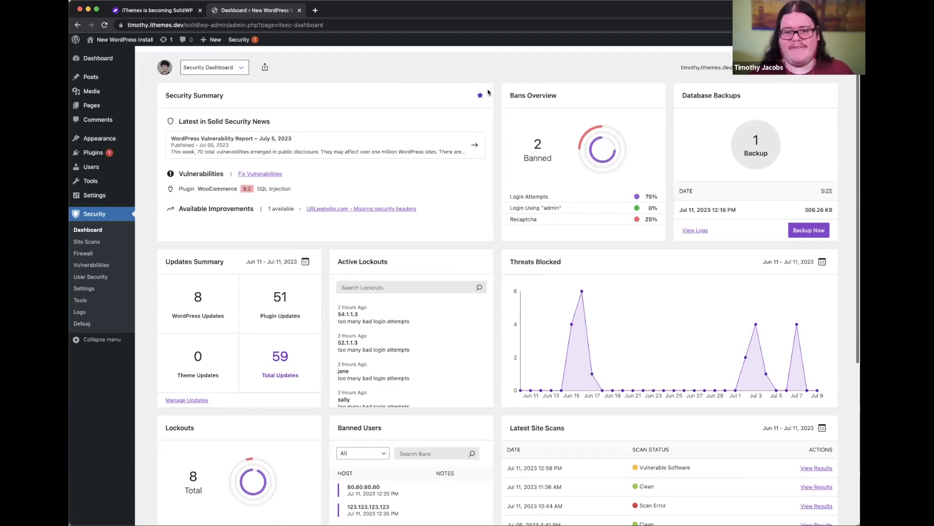
scroll(488, 92, "down", 1)
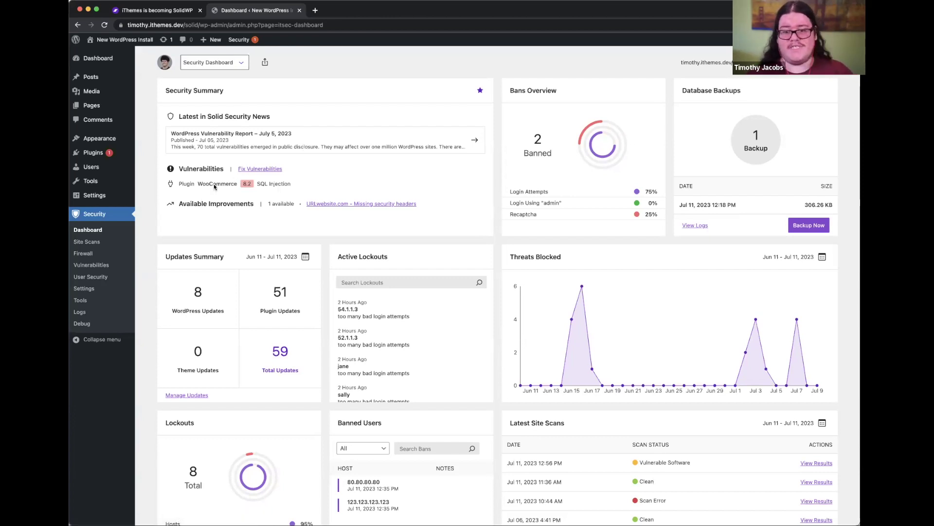
left_click_drag(172, 184, 305, 186)
left_click(301, 184)
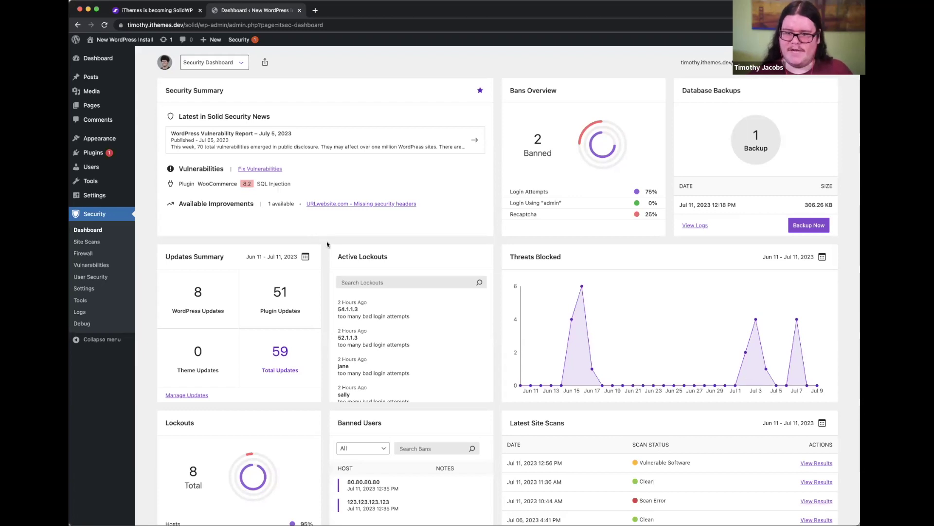
Step: Release the active lockout on host 54.1.1.3 from the Active Lockouts card
scroll(326, 242, "down", 1)
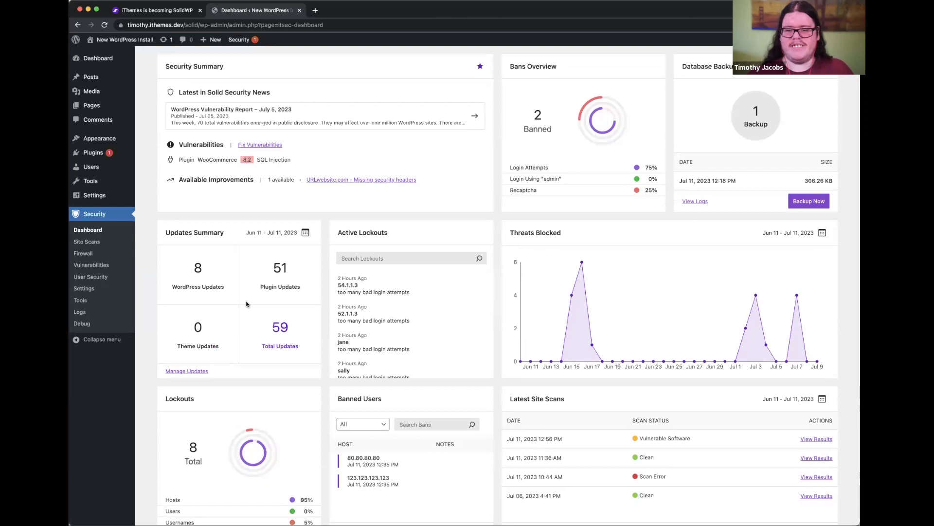
scroll(407, 306, "down", 3)
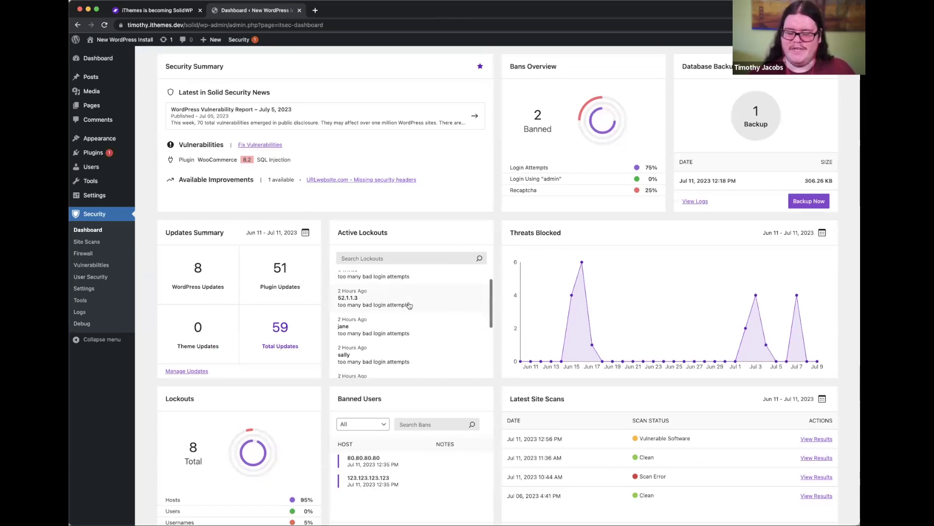
scroll(385, 300, "up", 3)
scroll(385, 300, "up", 1)
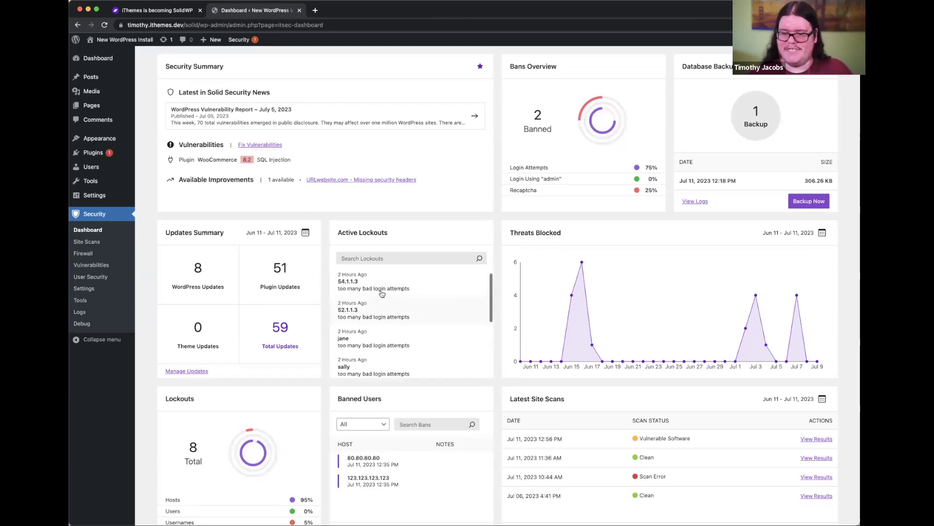
left_click(406, 290)
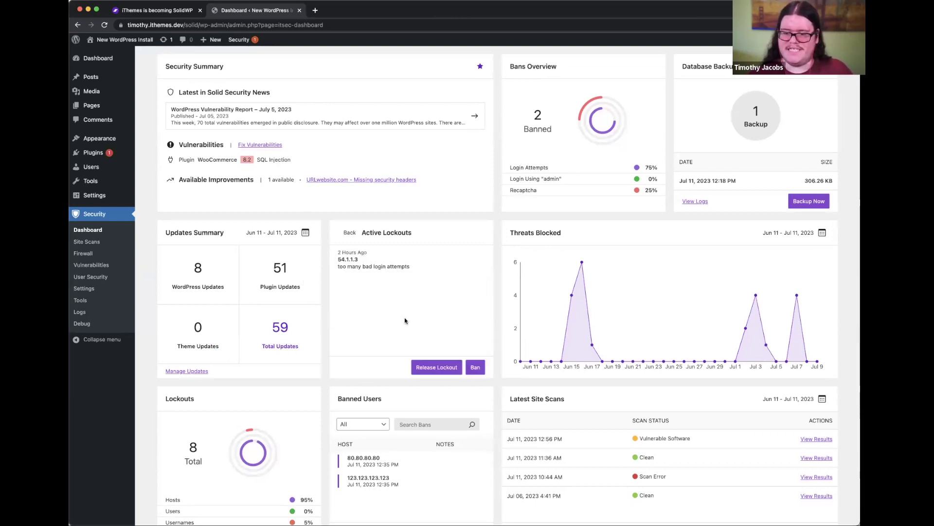
left_click_drag(338, 256, 383, 263)
left_click(436, 367)
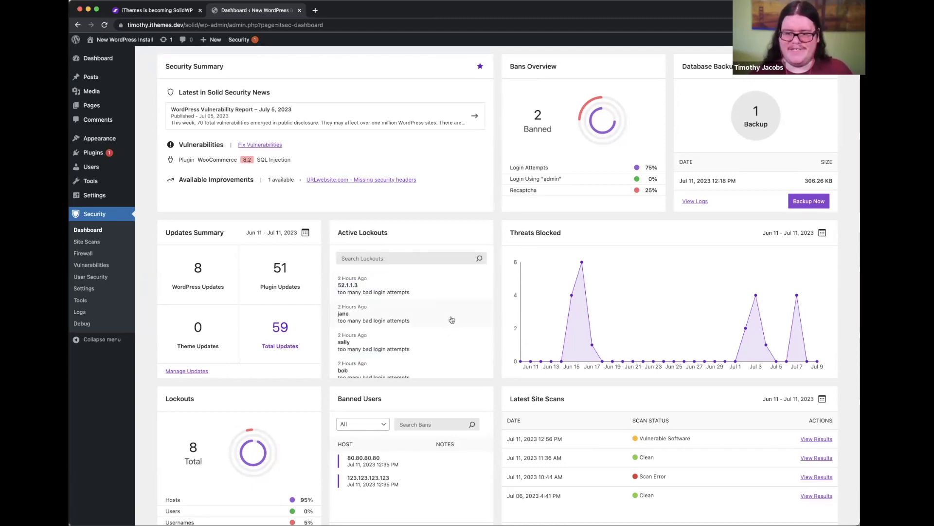
Step: Open the full vulnerability list from the Vulnerable Software card and examine the WooCommerce SQL Injection entry's status
scroll(496, 297, "down", 2)
scroll(497, 297, "down", 5)
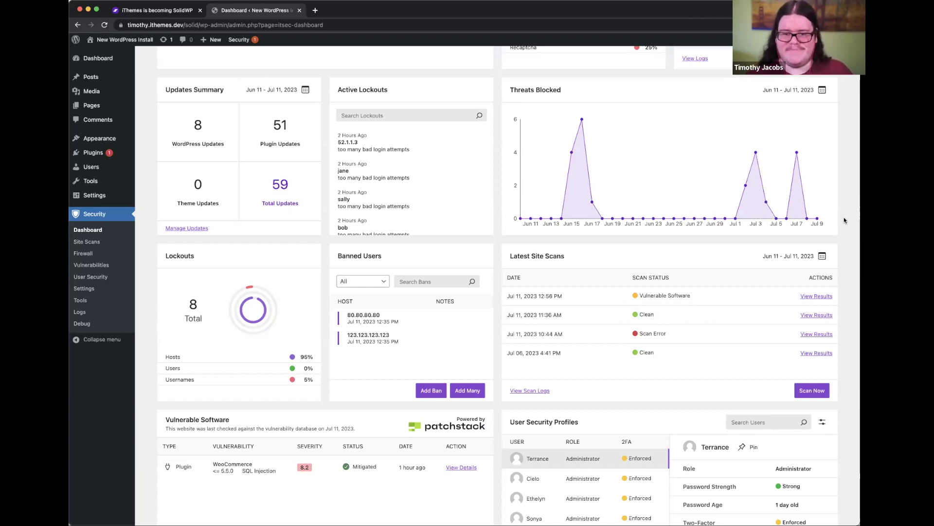
scroll(845, 220, "down", 3)
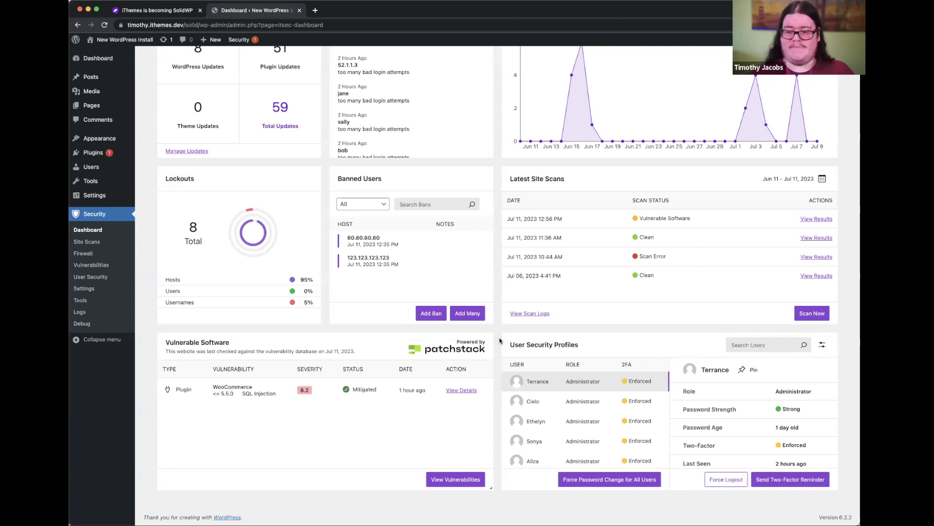
left_click(455, 480)
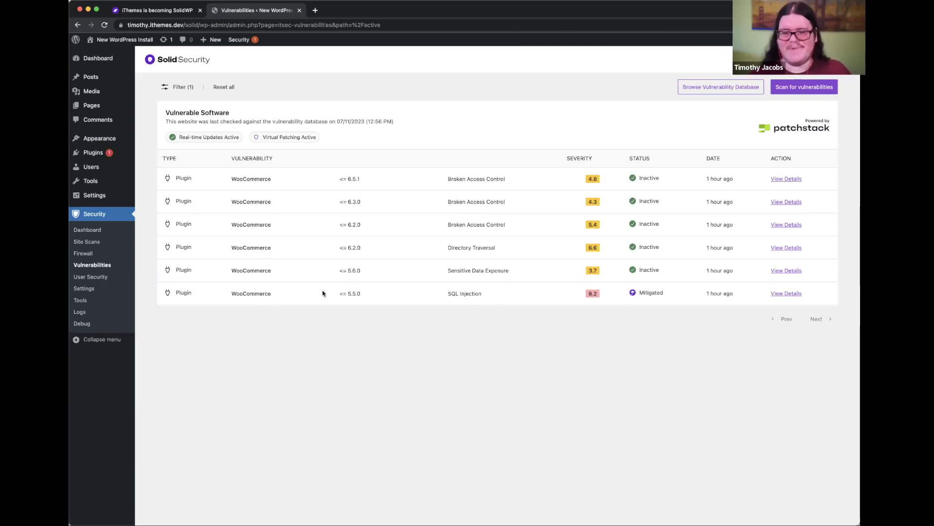
left_click_drag(237, 293, 282, 297)
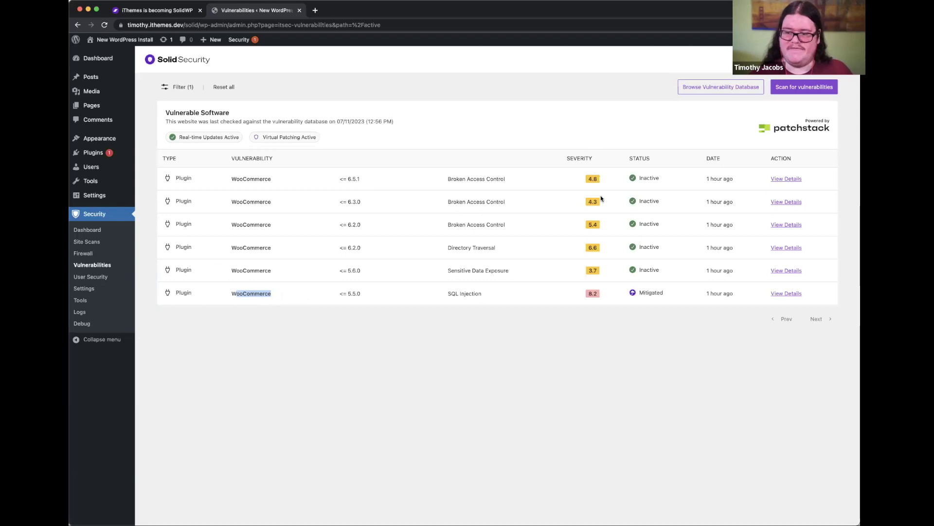
left_click(324, 308)
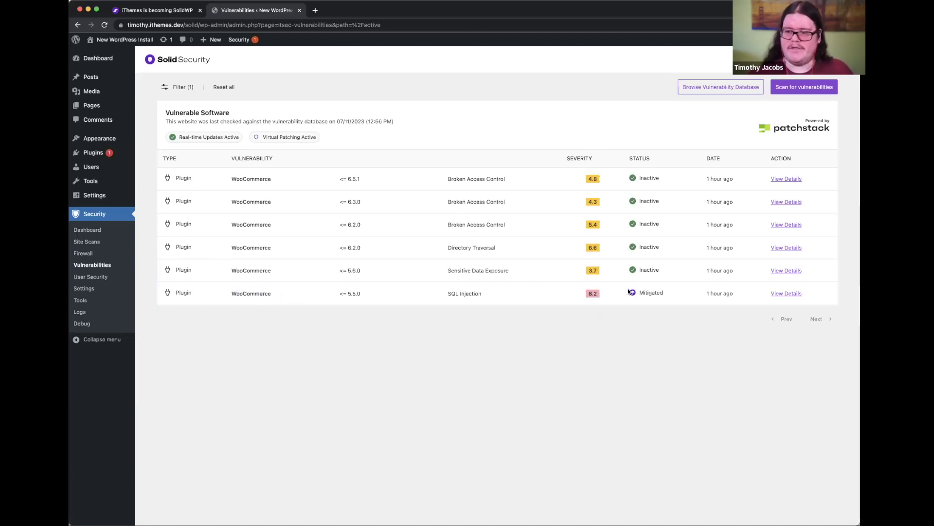
left_click_drag(636, 294, 669, 294)
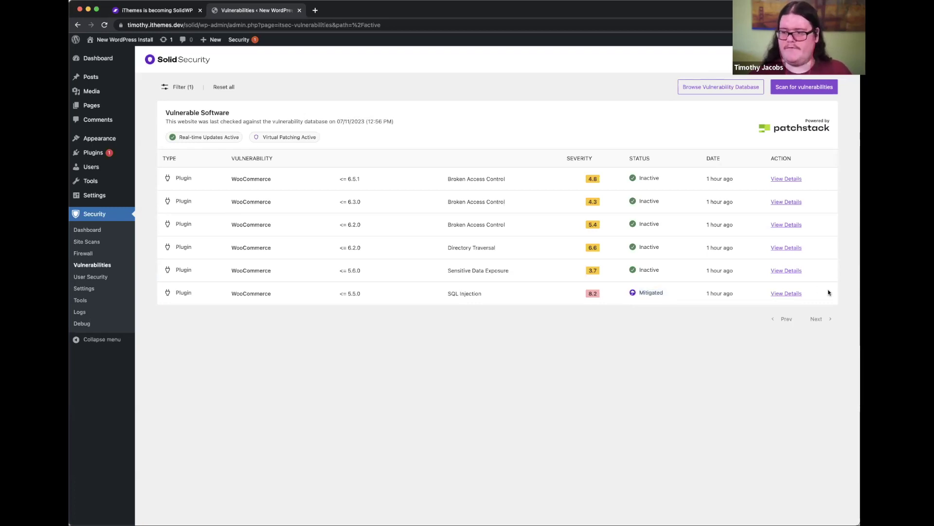
Step: Open the details of the WooCommerce <= 5.5.0 SQL Injection vulnerability and review its recommended solution and patch status
left_click(786, 293)
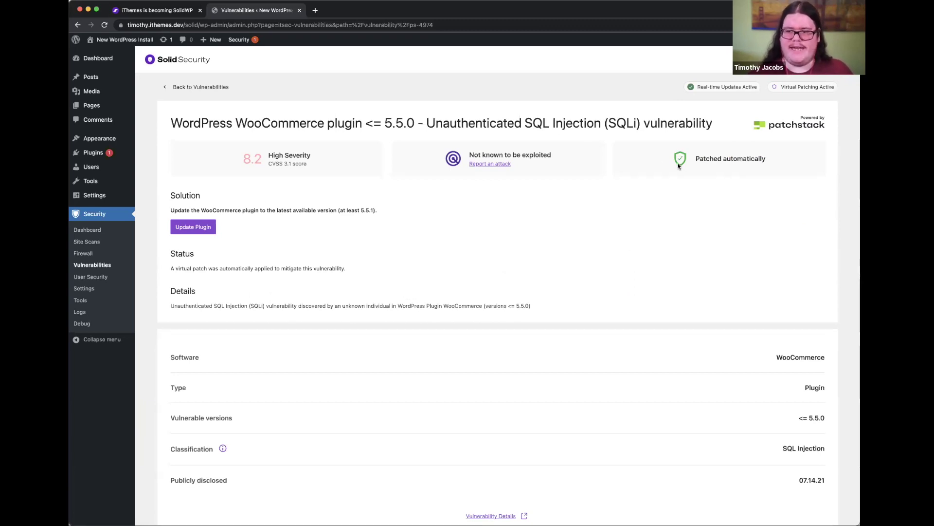
left_click_drag(696, 158, 755, 159)
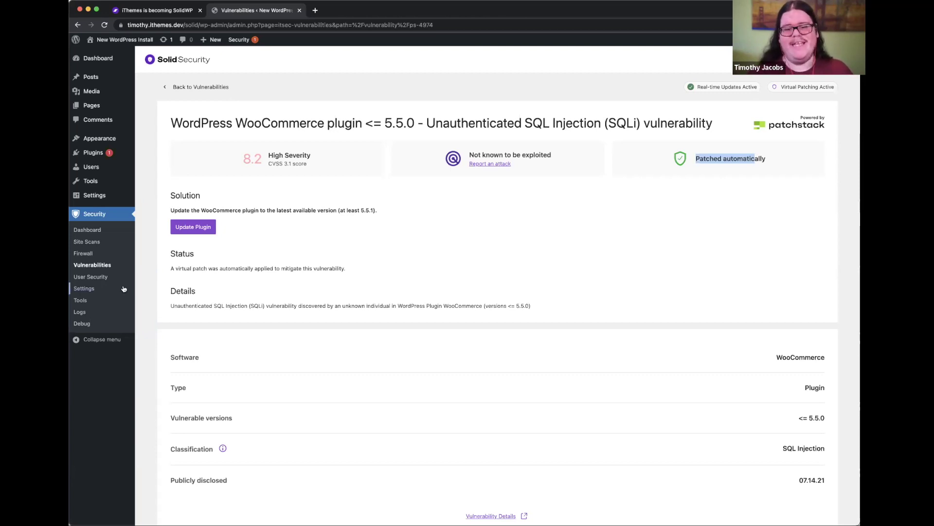
left_click_drag(173, 209, 300, 210)
left_click(301, 209)
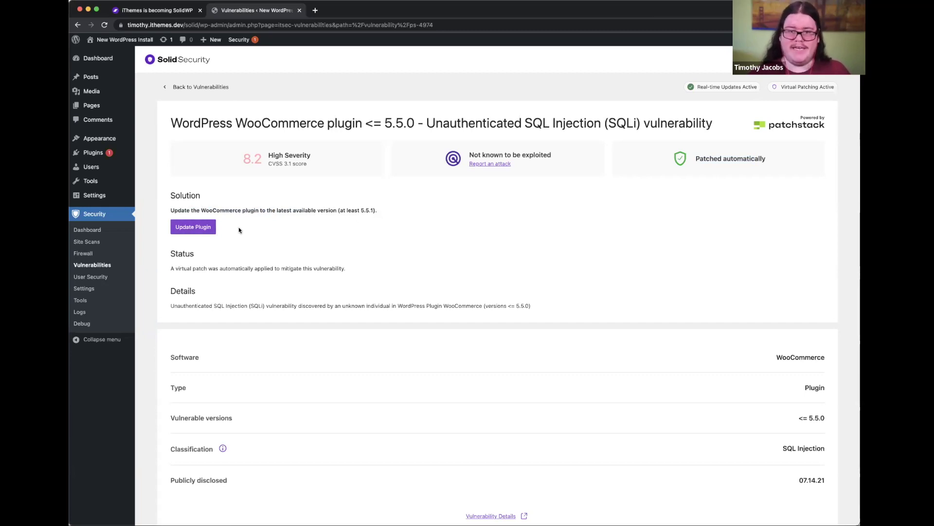
left_click_drag(695, 159, 765, 159)
left_click(768, 162)
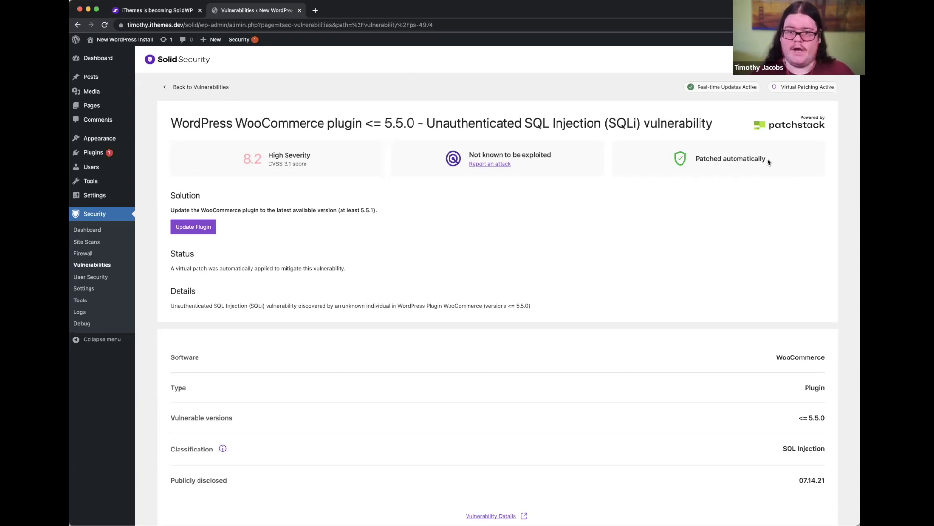
scroll(767, 162, "down", 1)
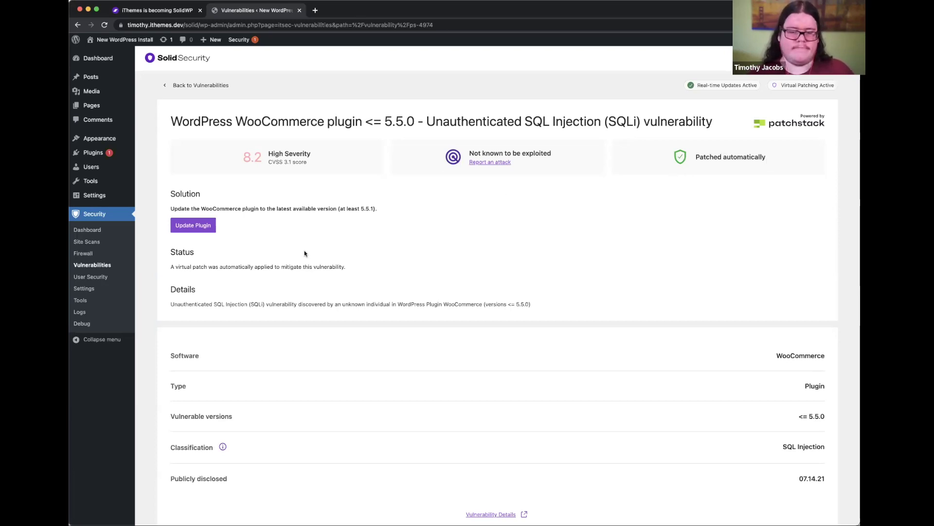
Step: Open the firewall rules and examine the rule's title and affected version for the WooCommerce SQL injection vulnerability
left_click(83, 254)
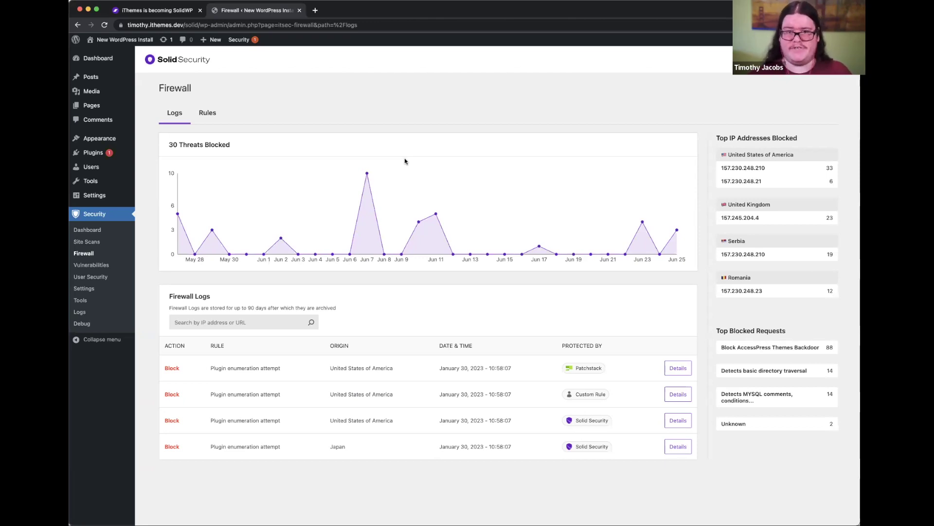
left_click(204, 116)
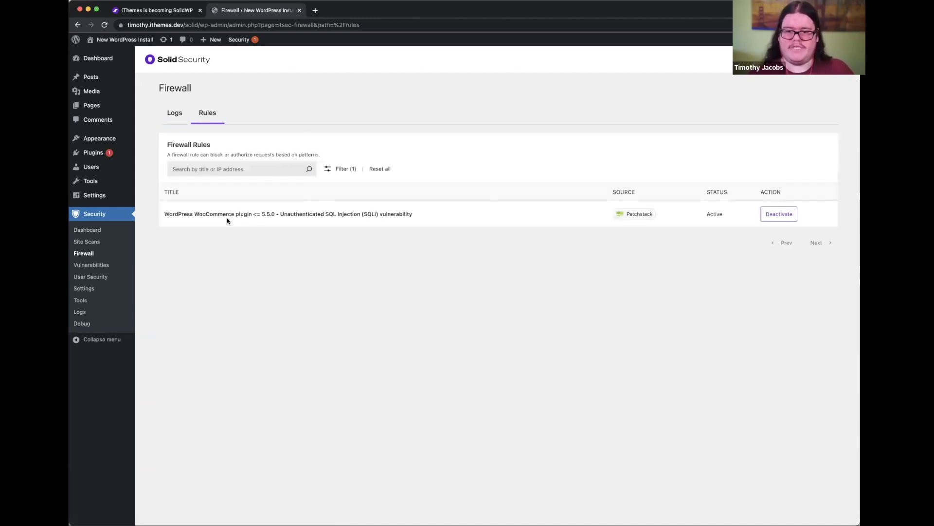
left_click_drag(165, 213, 414, 215)
left_click(413, 215)
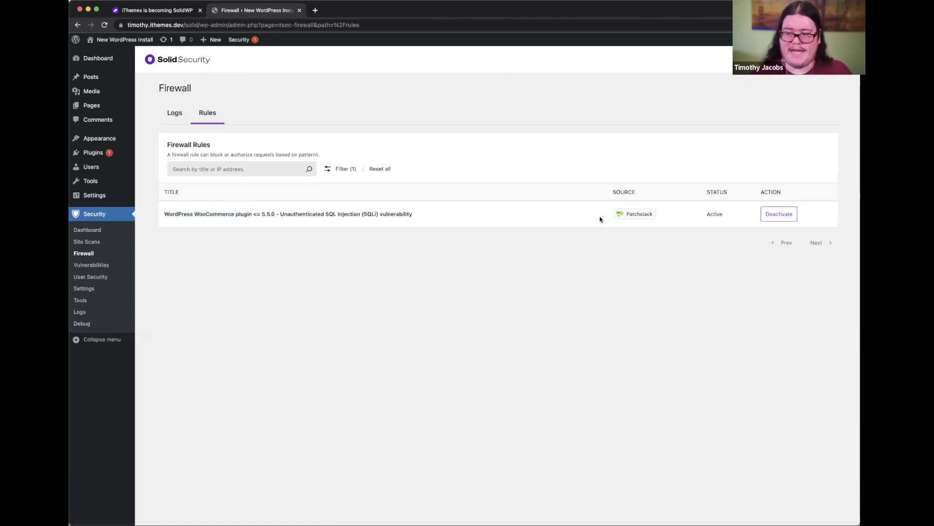
left_click_drag(249, 216, 282, 215)
left_click(281, 215)
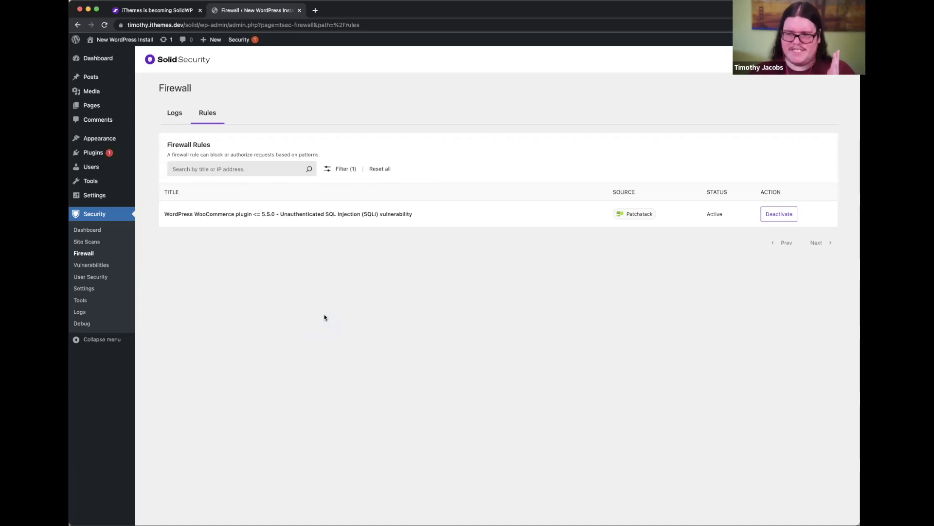
Step: Deactivate the WooCommerce SQL injection firewall rule and activate it again
left_click(773, 215)
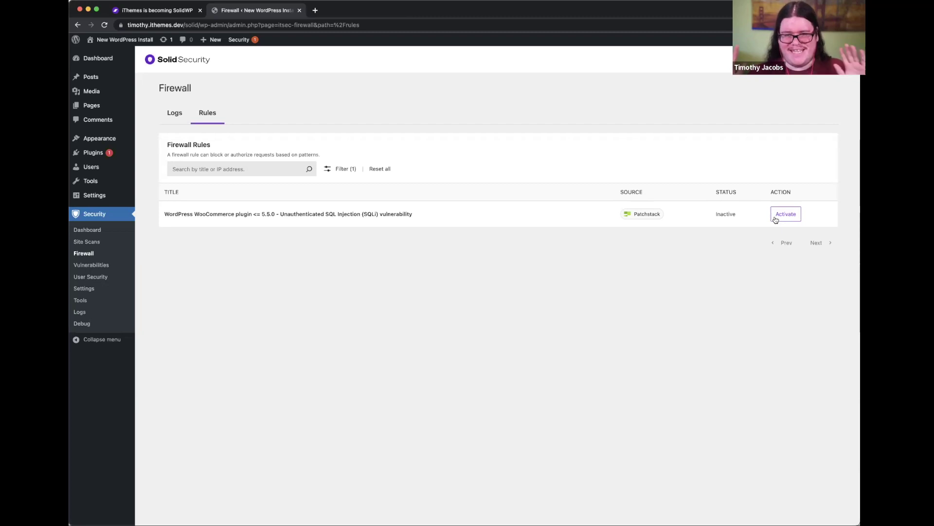
left_click(775, 219)
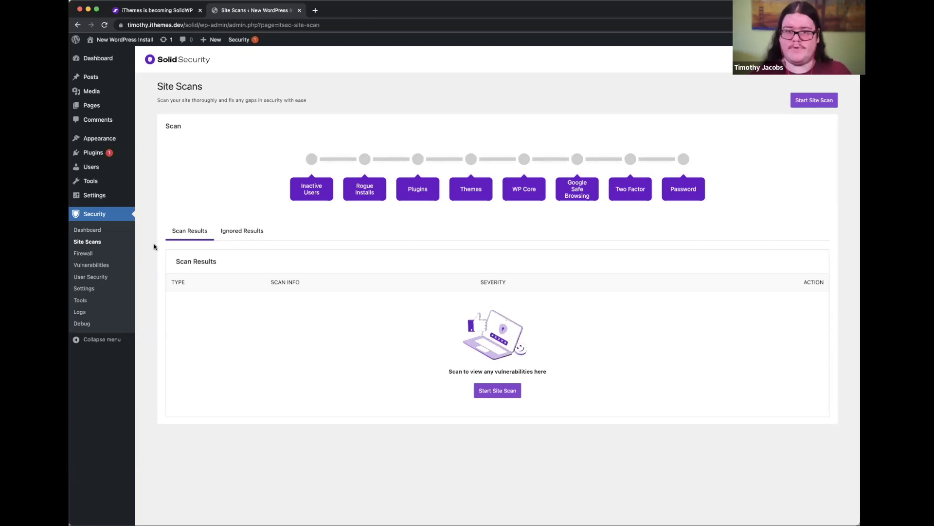
Step: Run a site scan from Site Scans and expand the Rogue Installs result to read its recommended action
left_click(495, 390)
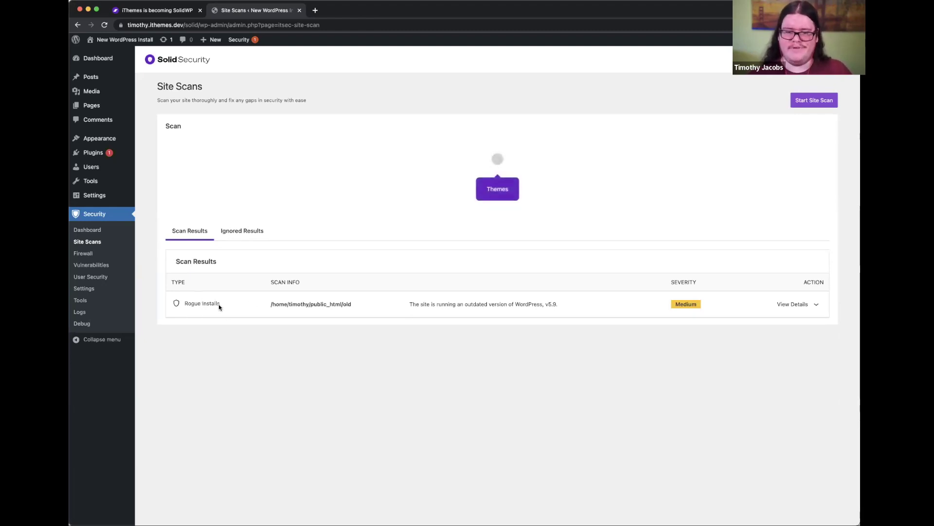
left_click_drag(289, 304, 393, 305)
left_click(393, 305)
left_click_drag(544, 305, 558, 305)
left_click(560, 306)
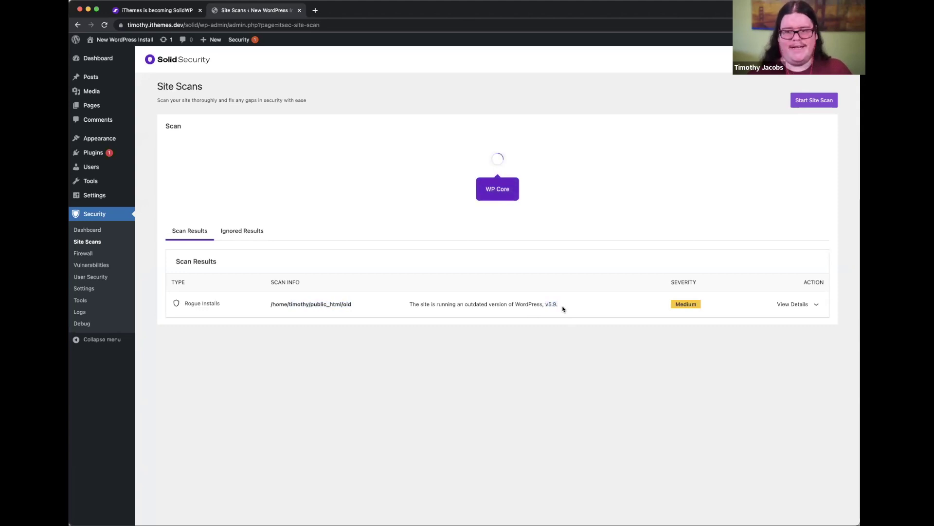
left_click(793, 303)
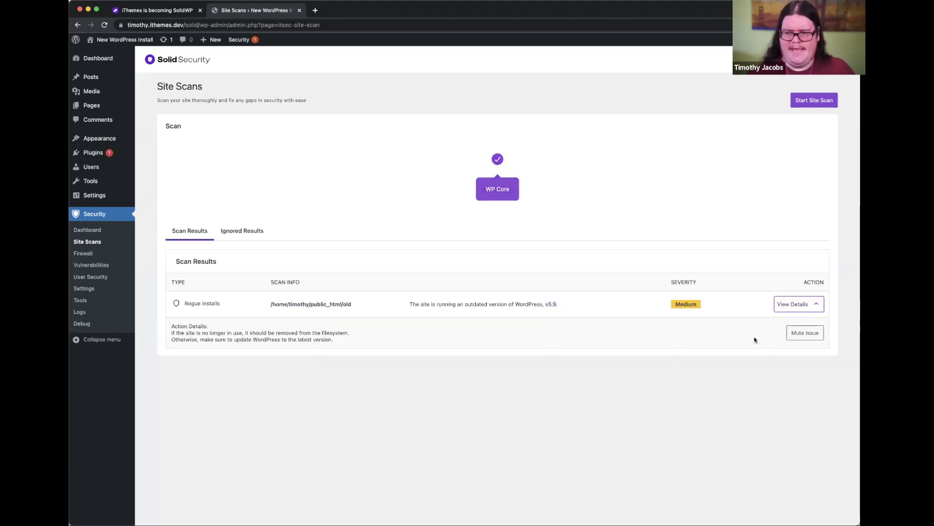
left_click_drag(172, 333, 292, 331)
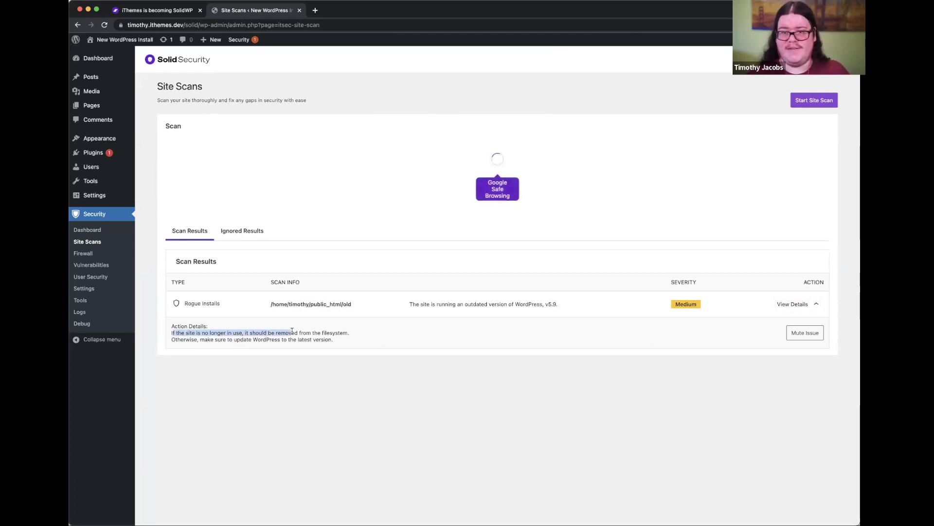
left_click(291, 330)
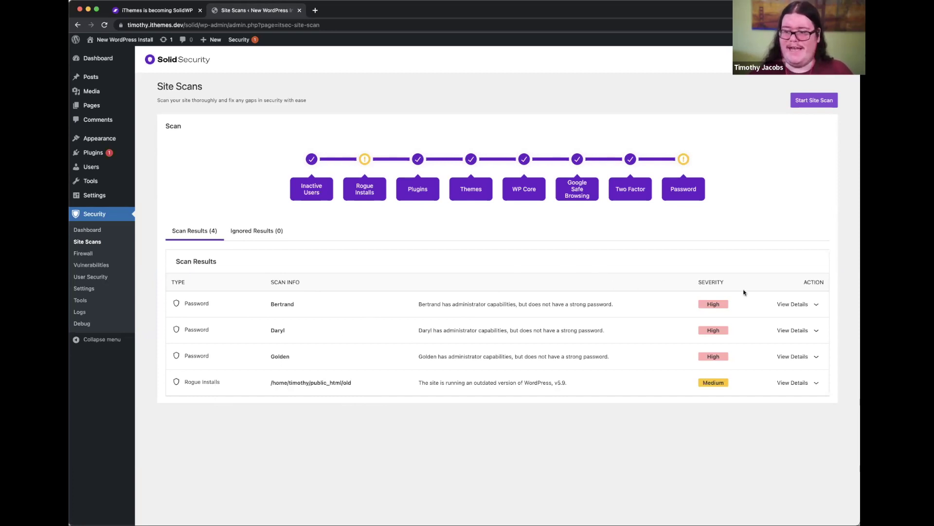
Step: Review the password scan results and expand the second one to read its recommended action on strong passwords
left_click_drag(418, 305, 614, 304)
left_click(455, 306)
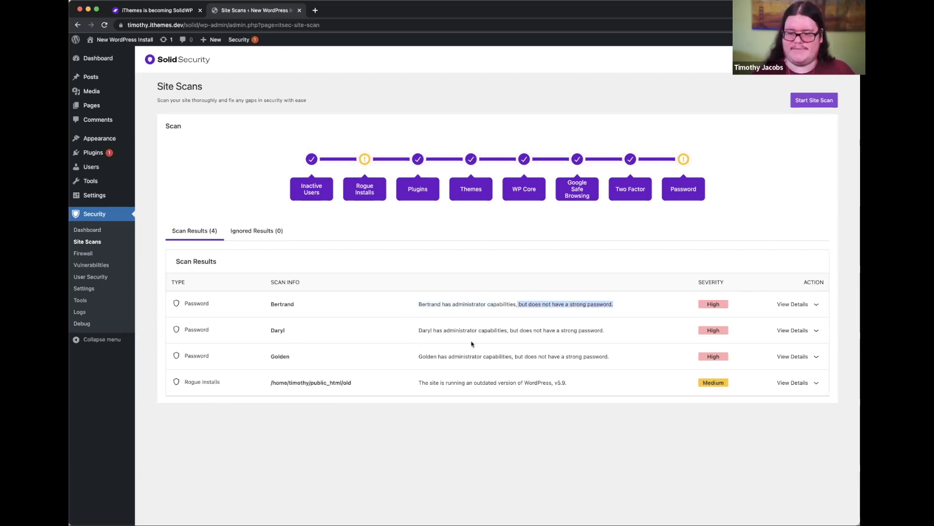
left_click_drag(427, 356, 511, 356)
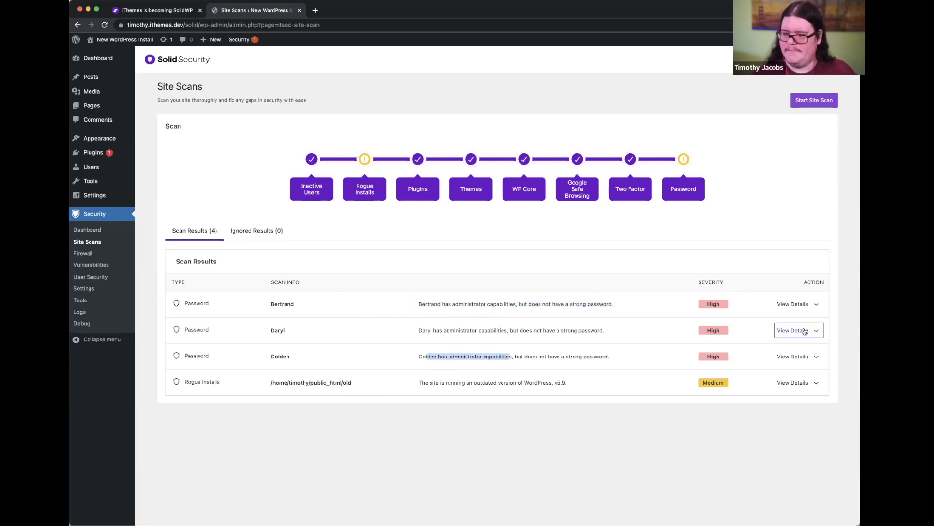
left_click(797, 330)
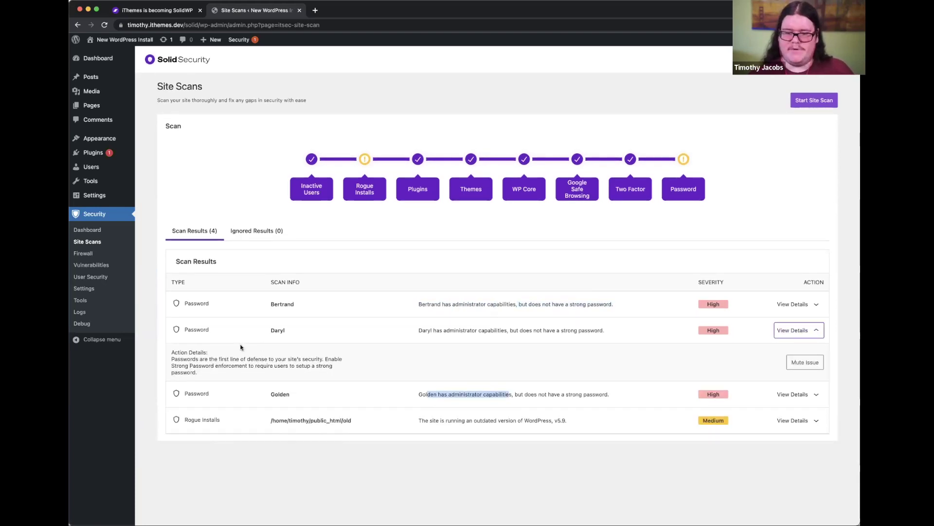
left_click_drag(204, 373, 165, 363)
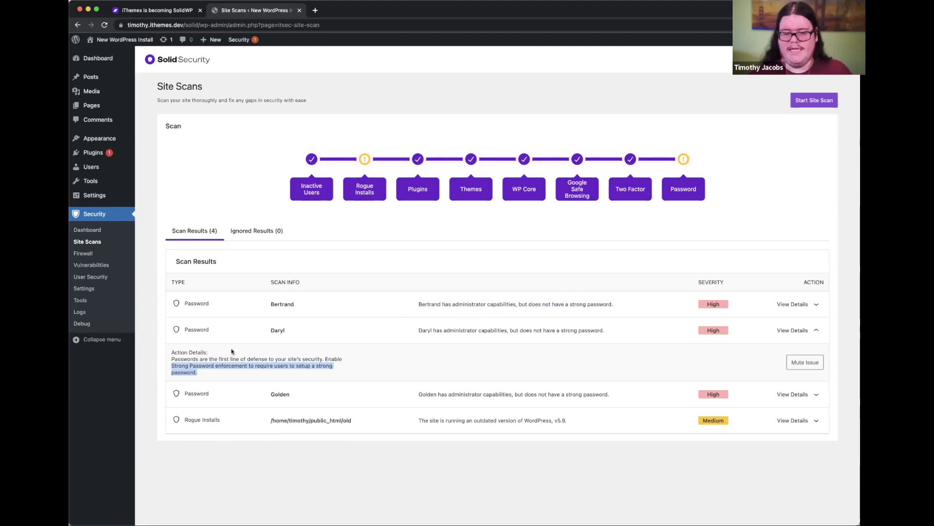
Step: Open the Solid Security settings and review the global settings from lockouts down to UI tweaks
left_click(99, 291)
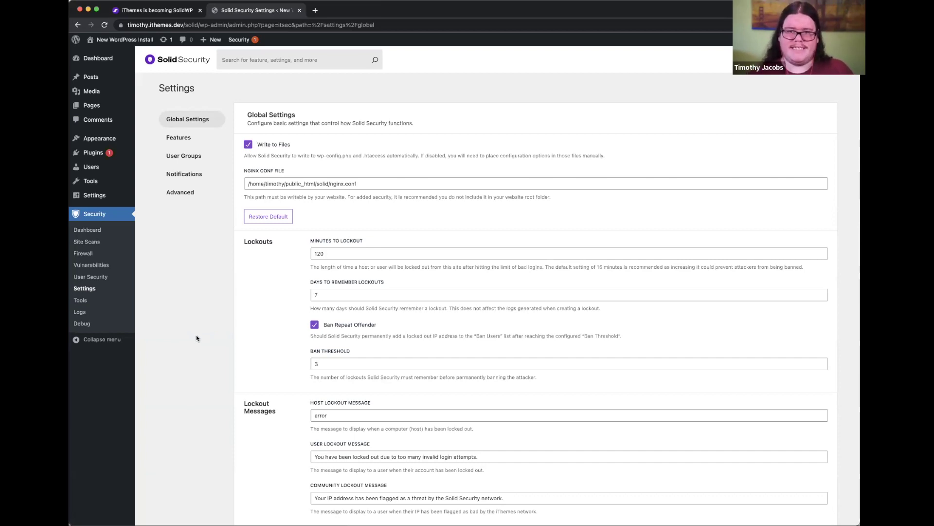
scroll(208, 350, "down", 1)
scroll(209, 349, "down", 5)
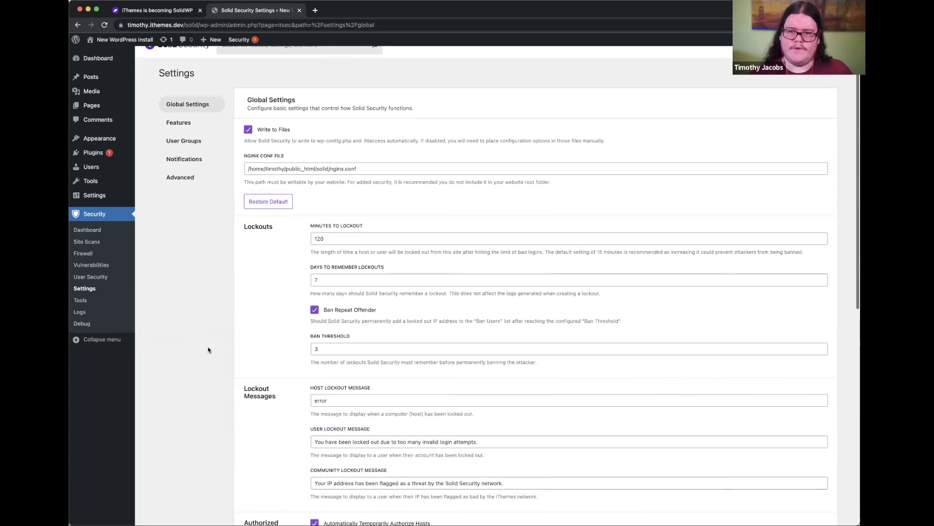
scroll(208, 350, "down", 6)
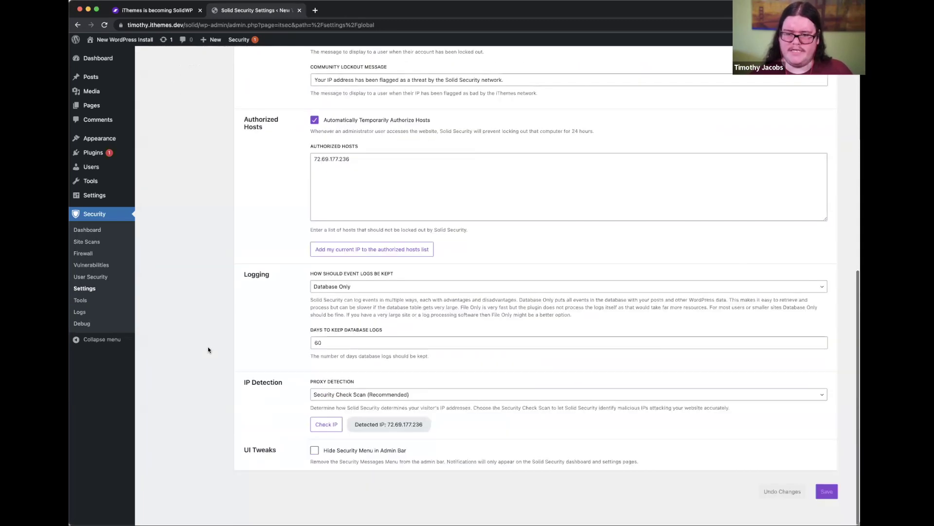
scroll(208, 346, "up", 12)
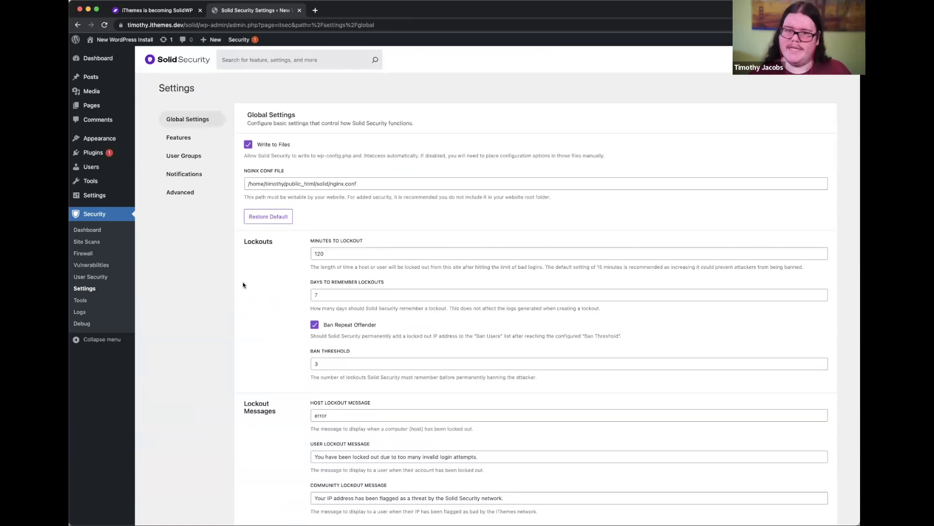
Step: Open the login security features and examine the Two-Factor settings for authentication methods, setup flow and protection
left_click(190, 139)
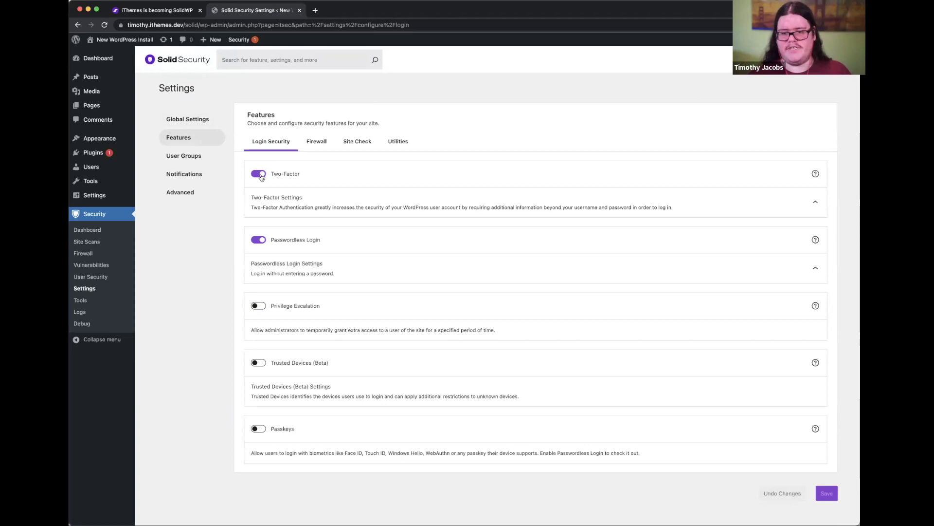
left_click(290, 198)
scroll(337, 267, "down", 3)
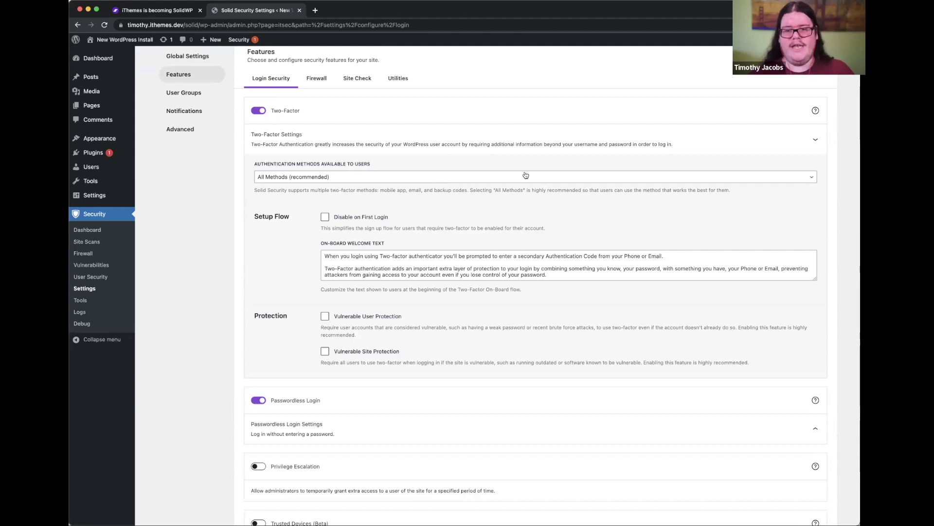
scroll(408, 228, "up", 1)
scroll(409, 229, "down", 5)
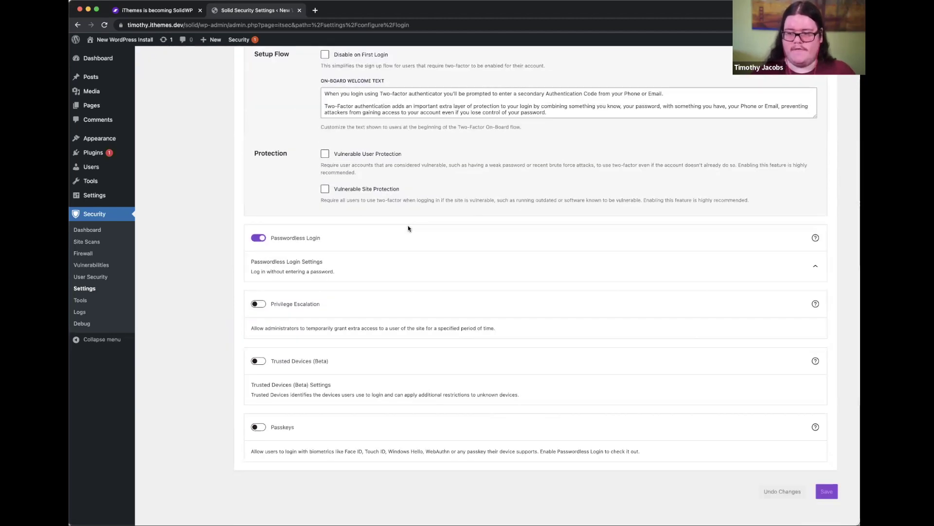
scroll(408, 228, "up", 7)
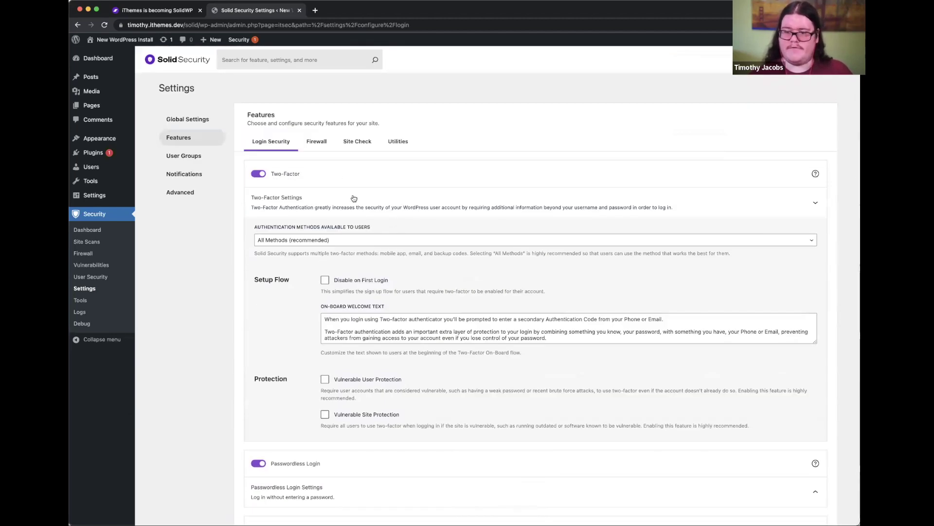
left_click(355, 200)
Step: Show the firewall features and examine the Firewall settings for maximum violations per host and check period
left_click(322, 148)
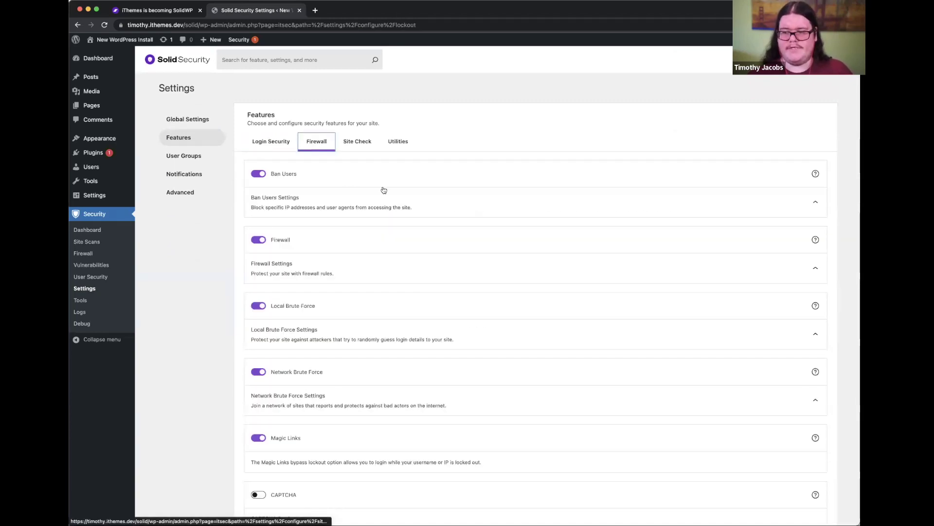
scroll(381, 190, "down", 2)
left_click(288, 207)
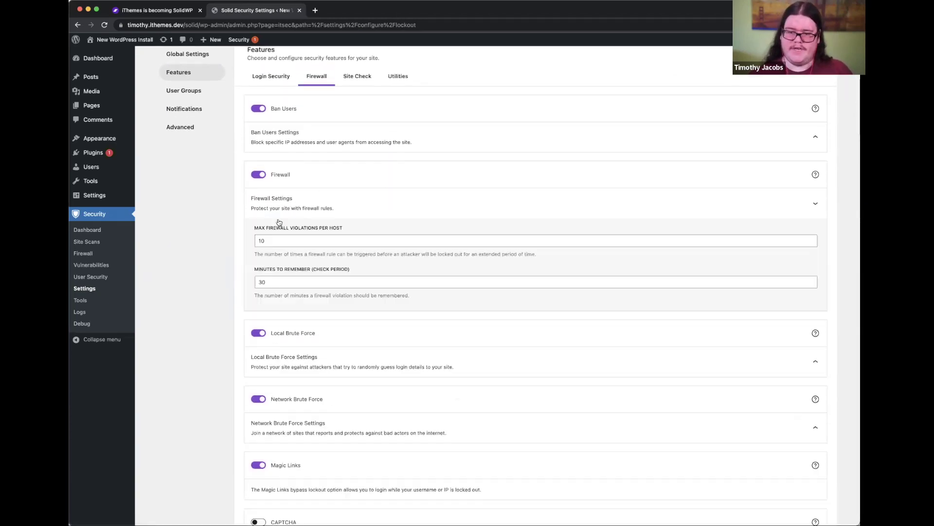
left_click(292, 241)
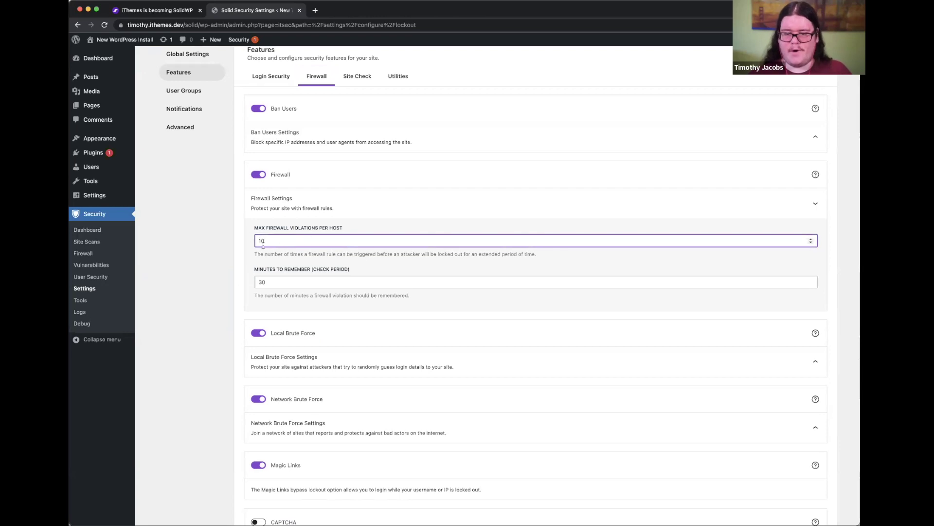
left_click(282, 199)
Step: Enable the CAPTCHA feature temporarily to examine its settings and provider choices, switching it off again at the end
scroll(299, 224, "down", 1)
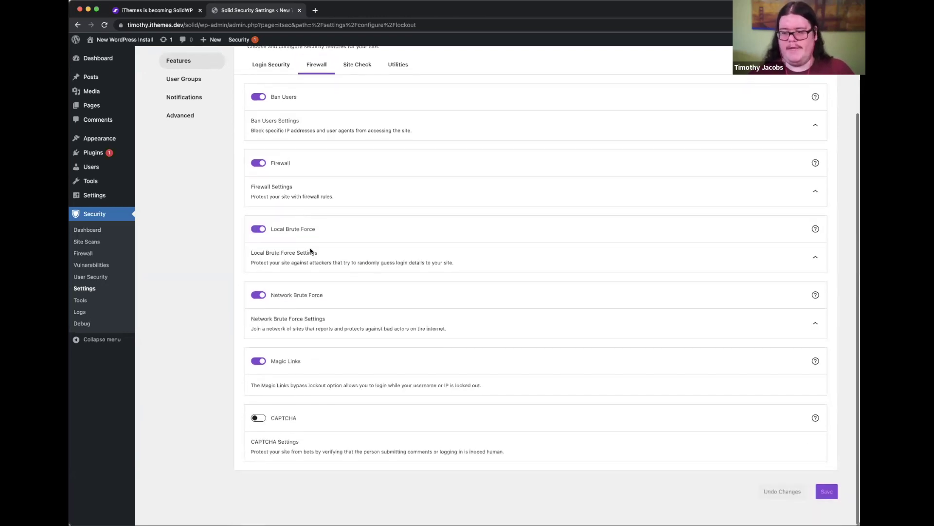
left_click(259, 418)
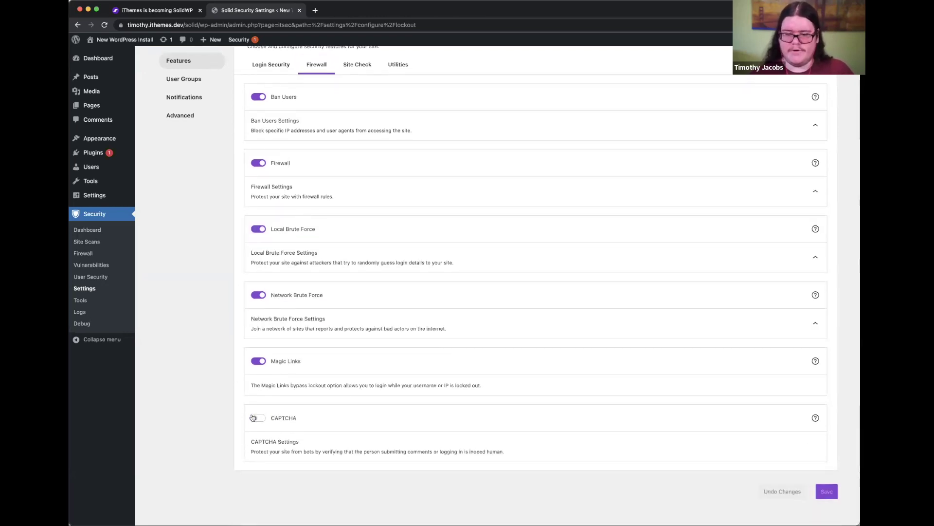
left_click(309, 448)
scroll(309, 448, "down", 8)
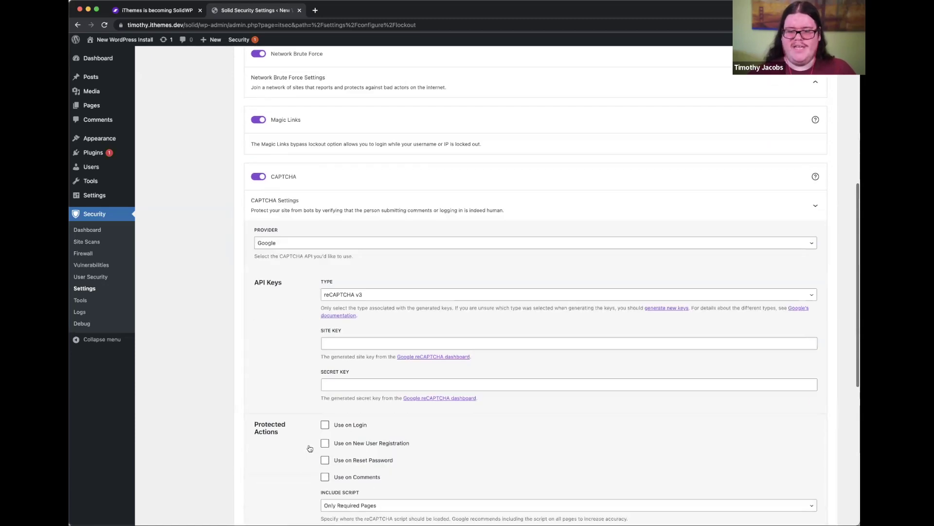
left_click(328, 105)
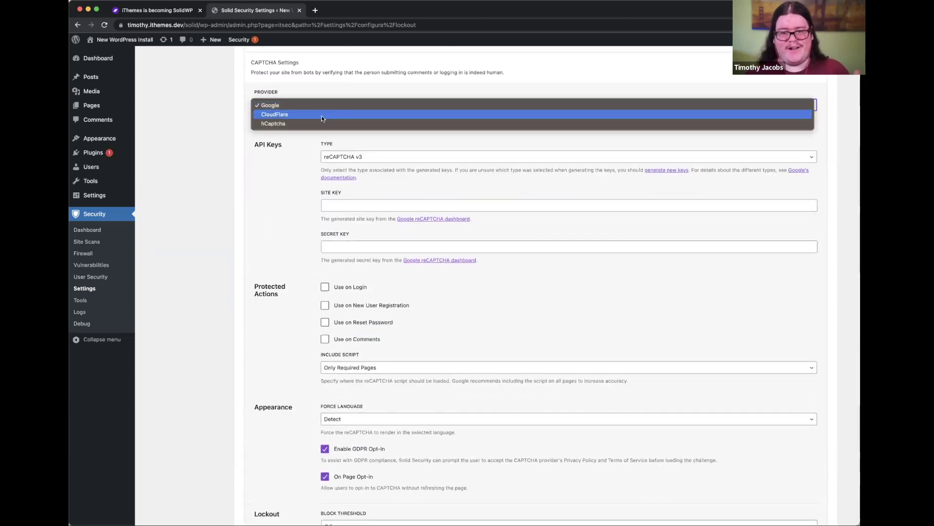
left_click(349, 81)
scroll(349, 83, "up", 3)
left_click(262, 117)
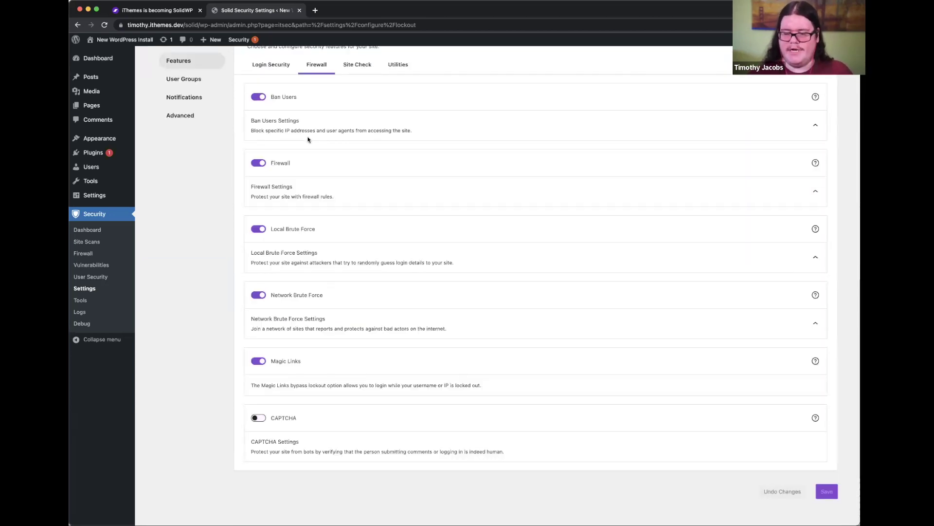
Step: Enable Strong Passwords and Refuse Compromised Passwords for the Administrators user group and save the group settings
scroll(341, 156, "up", 3)
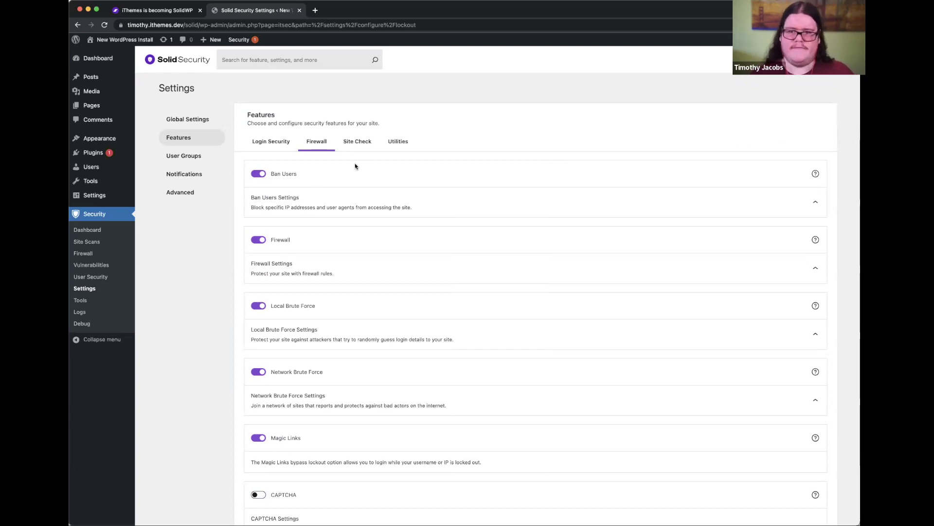
left_click(184, 156)
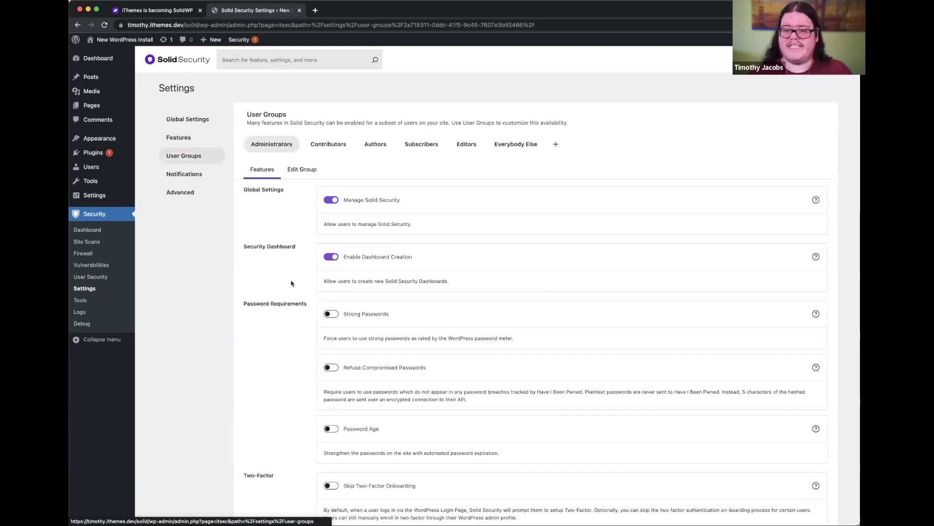
scroll(291, 283, "down", 2)
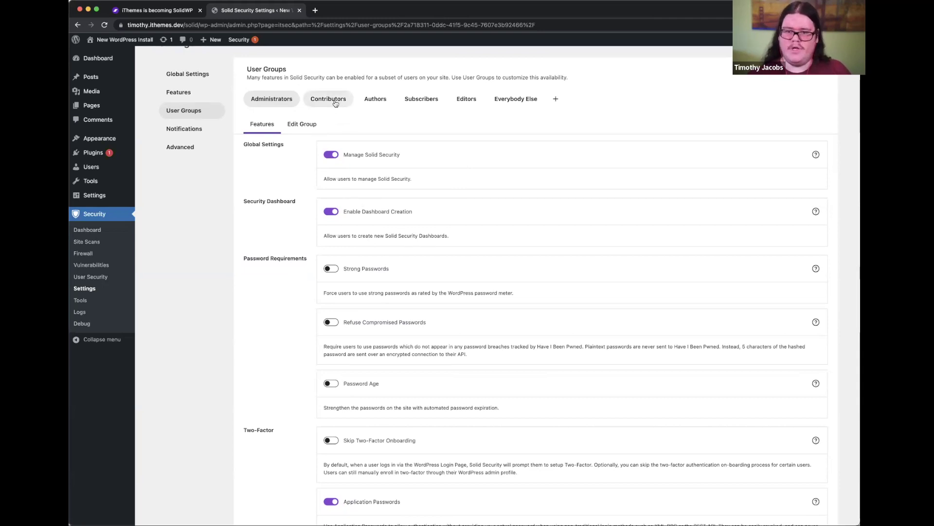
scroll(432, 215, "down", 2)
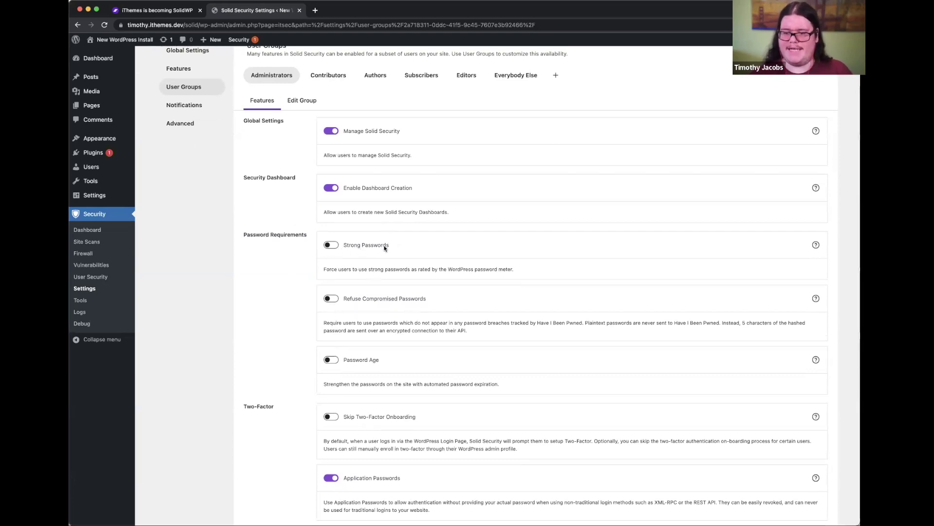
left_click(354, 247)
scroll(510, 339, "down", 3)
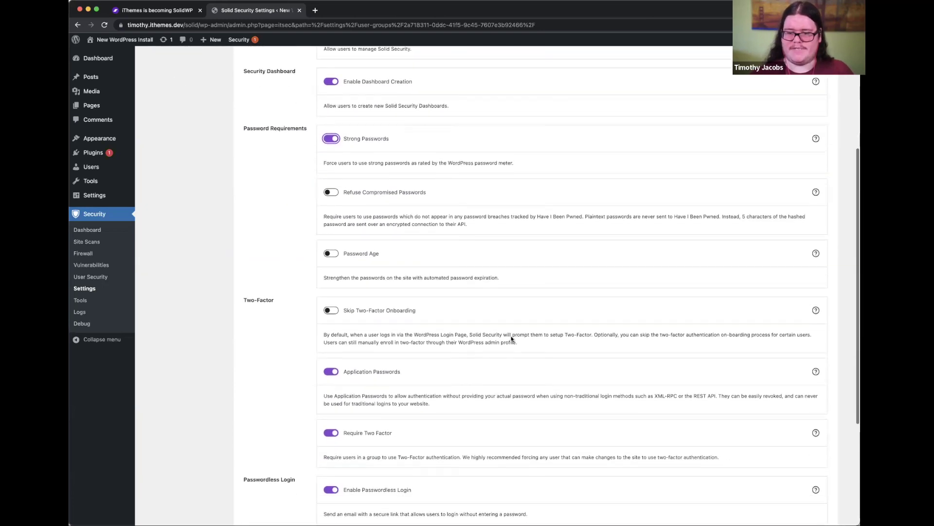
left_click(384, 190)
scroll(428, 208, "down", 3)
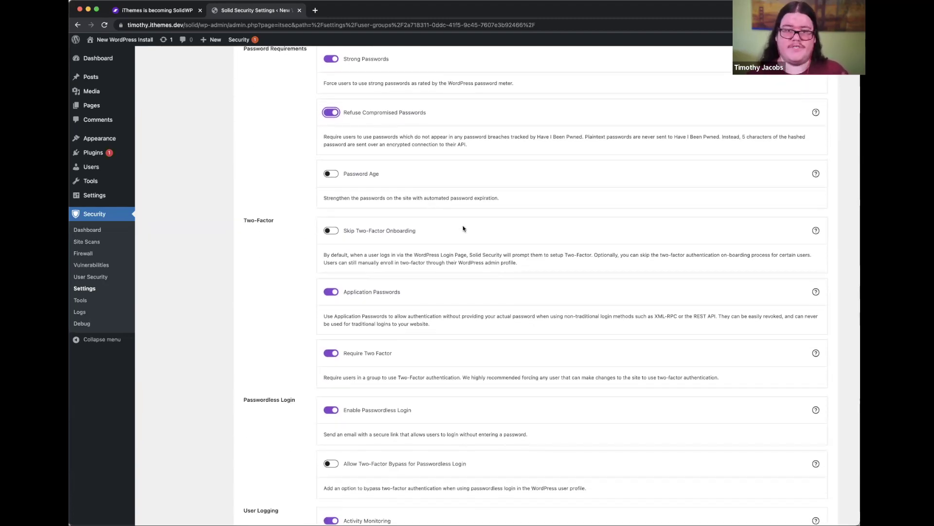
scroll(463, 227, "down", 4)
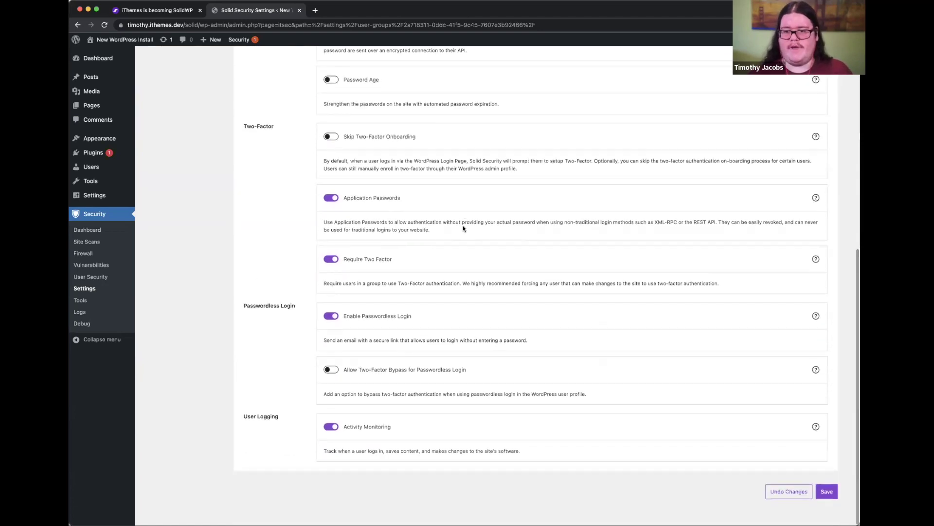
left_click(829, 491)
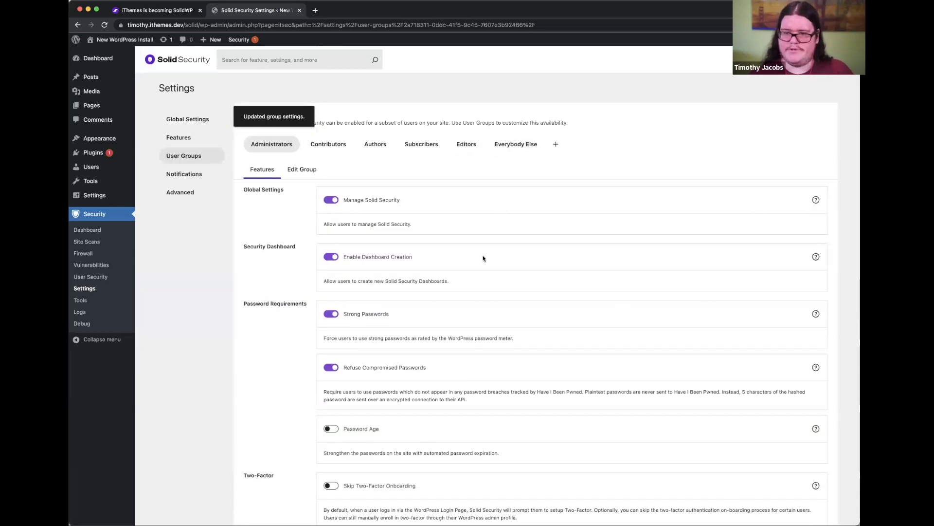
Step: Make the last listed user the only default notification recipient instead of all Administrator users, and save the changes
left_click(180, 174)
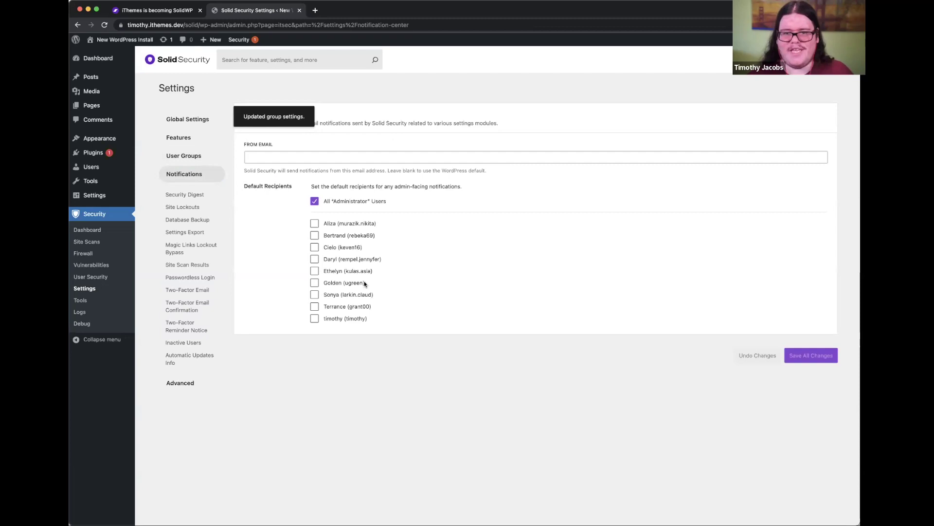
left_click(331, 319)
left_click(333, 200)
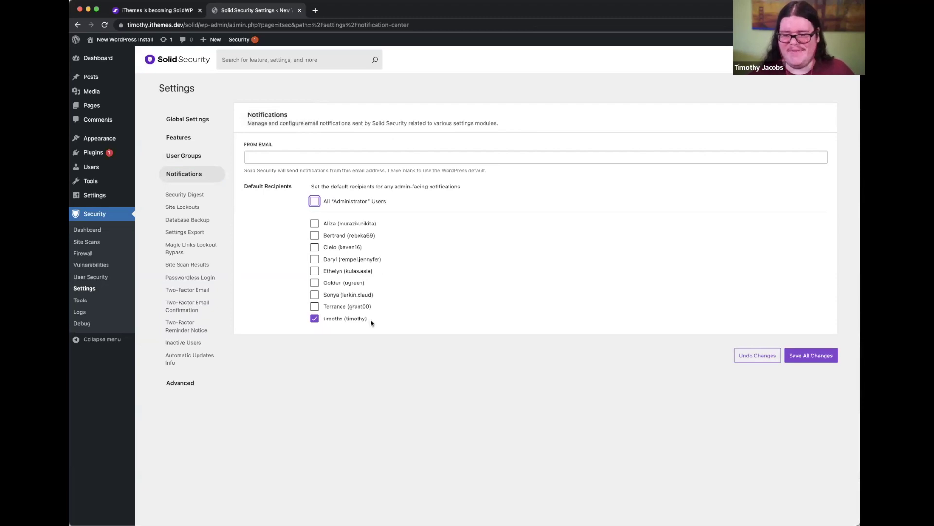
left_click(812, 357)
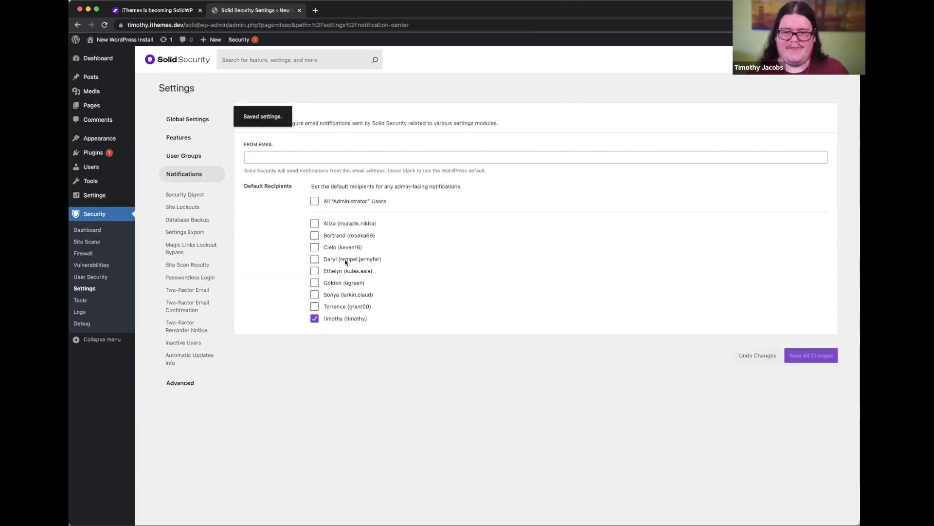
Step: Look at the Security Digest notification, and disable the Site Lockouts notification and save the changes
left_click(190, 195)
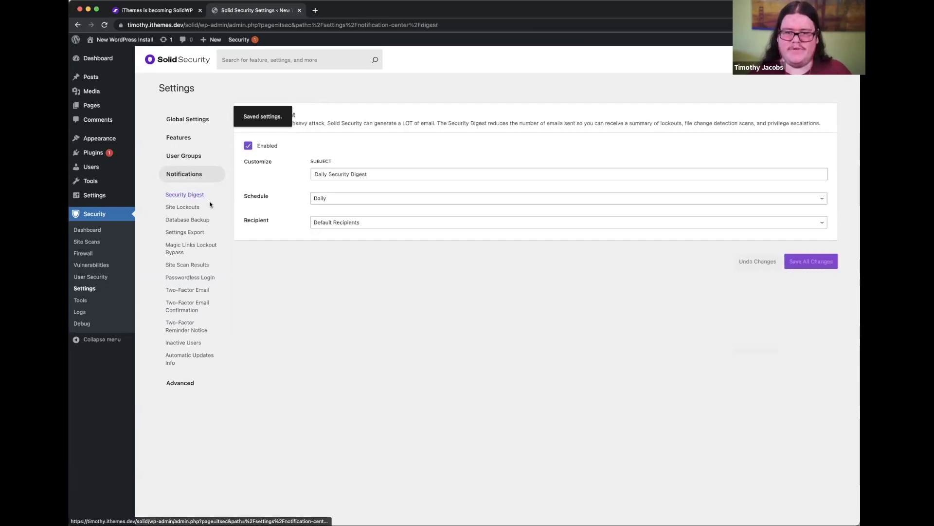
left_click(182, 210)
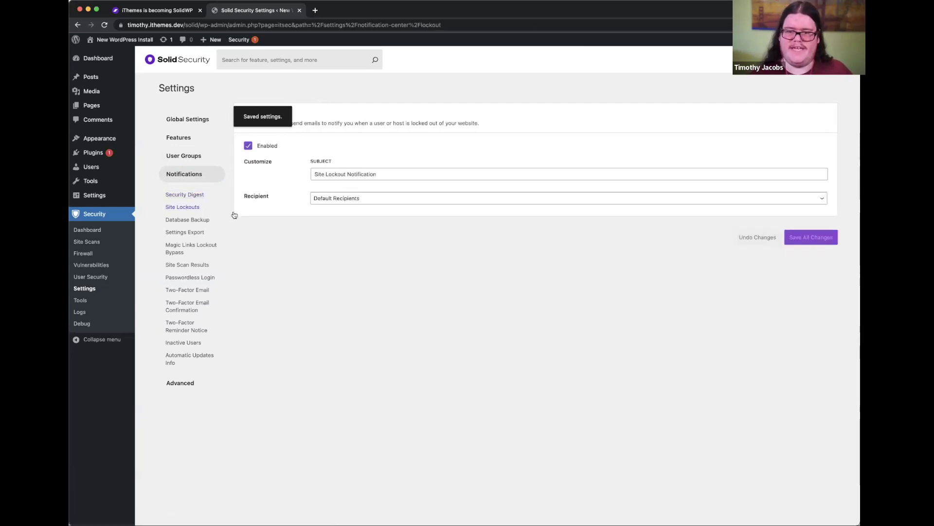
left_click(266, 146)
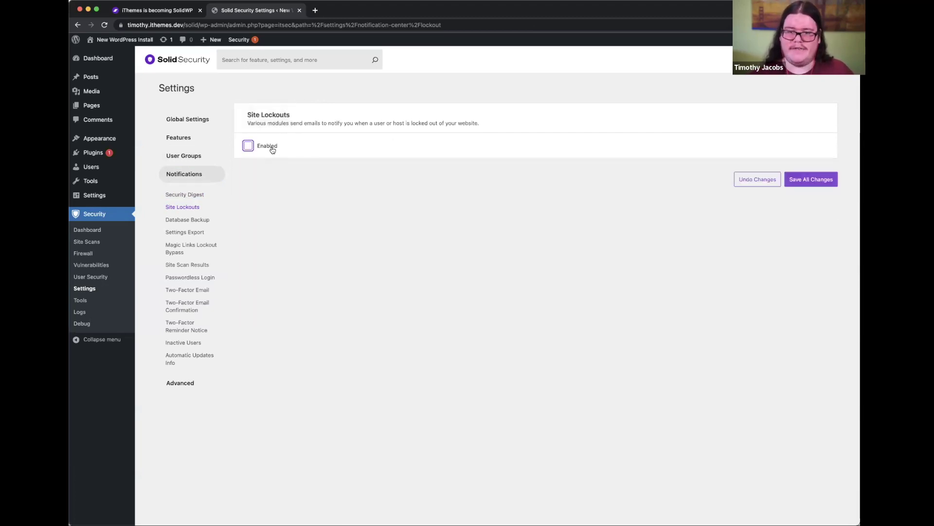
left_click(809, 179)
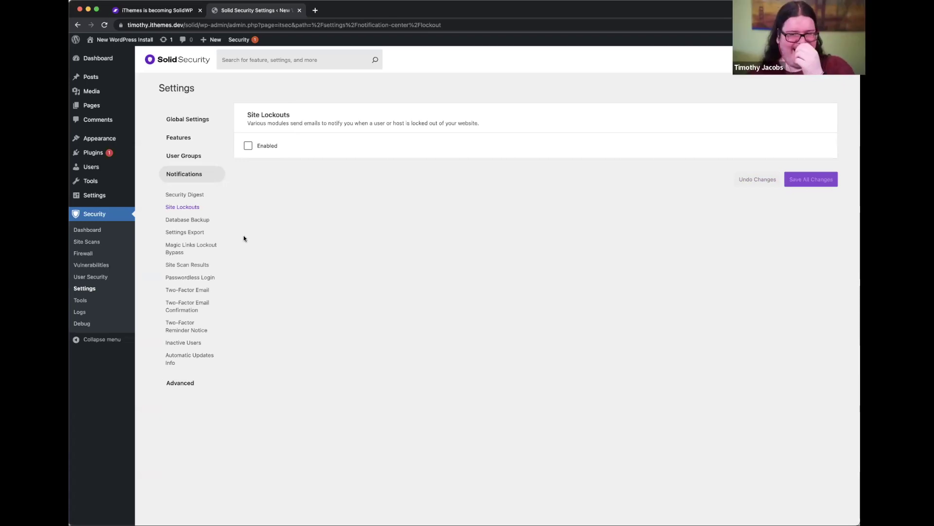
Step: Look through the Database Backup, Settings Export, Magic Links Lockout Bypass and Site Scan Results notification settings
left_click(185, 220)
left_click(192, 232)
left_click(194, 252)
left_click(194, 265)
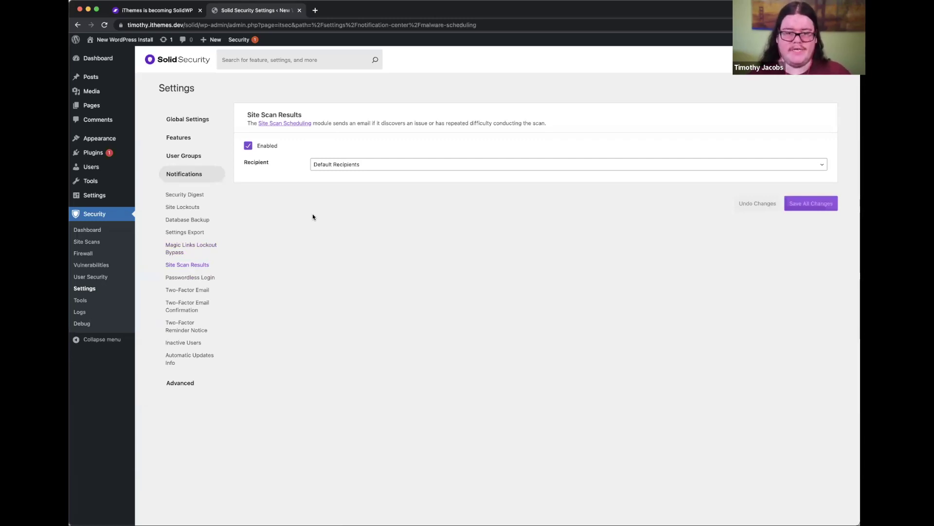
Step: Open the Solid Security tools and review the import and export section and the additional tools
left_click(92, 300)
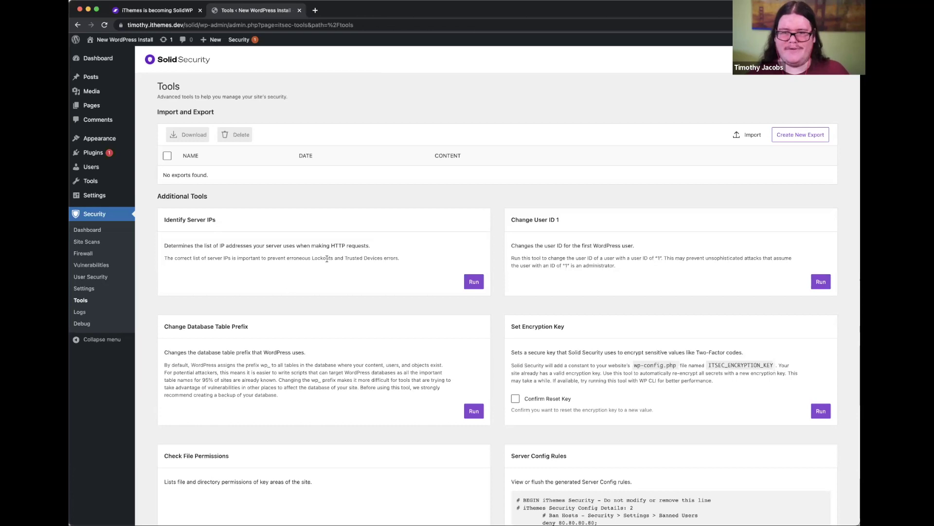
scroll(327, 258, "down", 5)
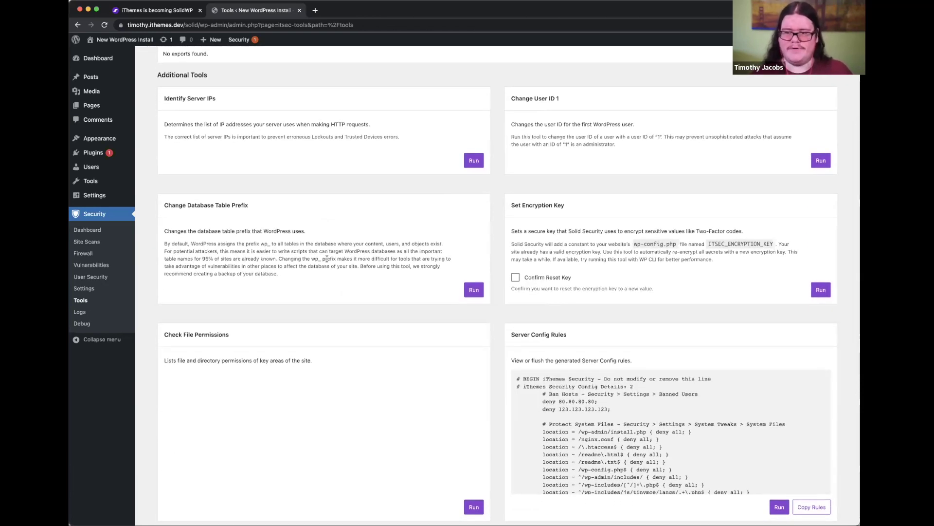
scroll(438, 321, "down", 1)
scroll(440, 320, "down", 8)
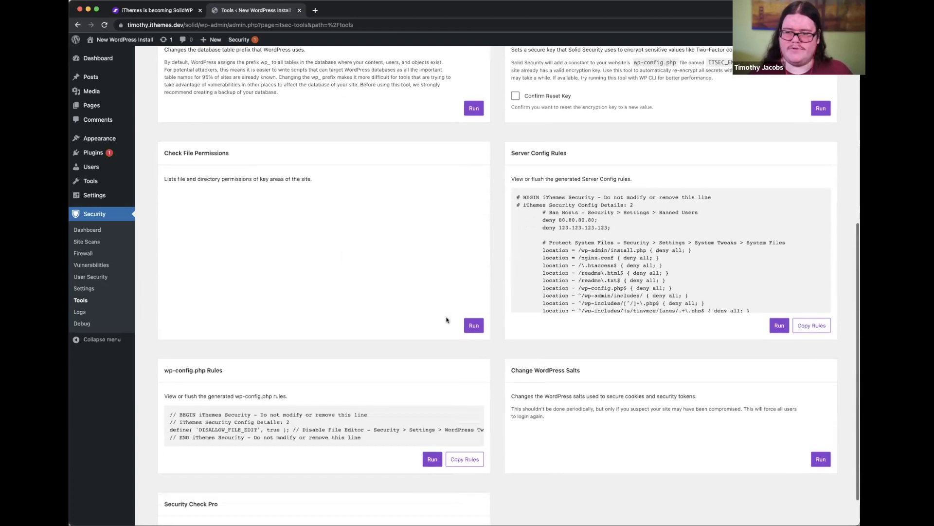
Step: Review the Server Config Rules, wp-config.php Rules and Change WordPress Salts tools
scroll(553, 230, "down", 5)
scroll(553, 231, "up", 5)
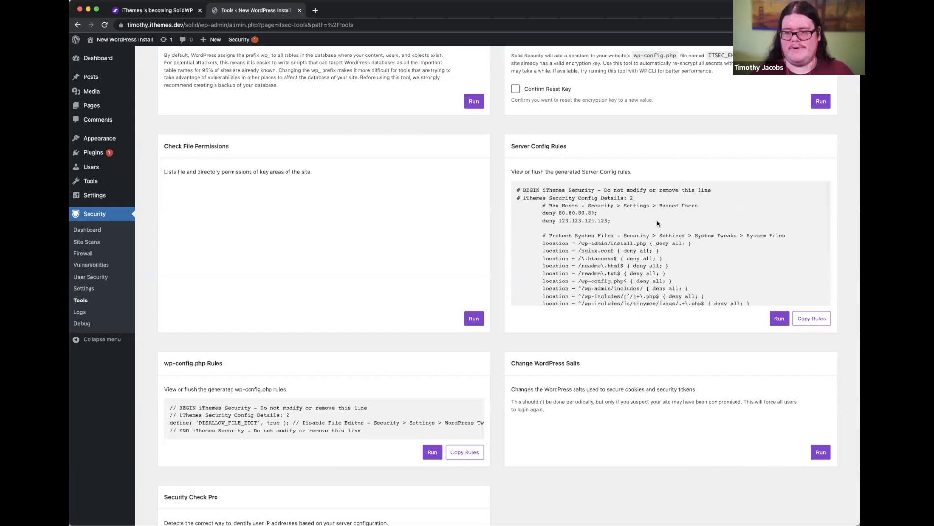
left_click_drag(515, 188, 635, 266)
scroll(636, 265, "down", 2)
scroll(636, 266, "down", 4)
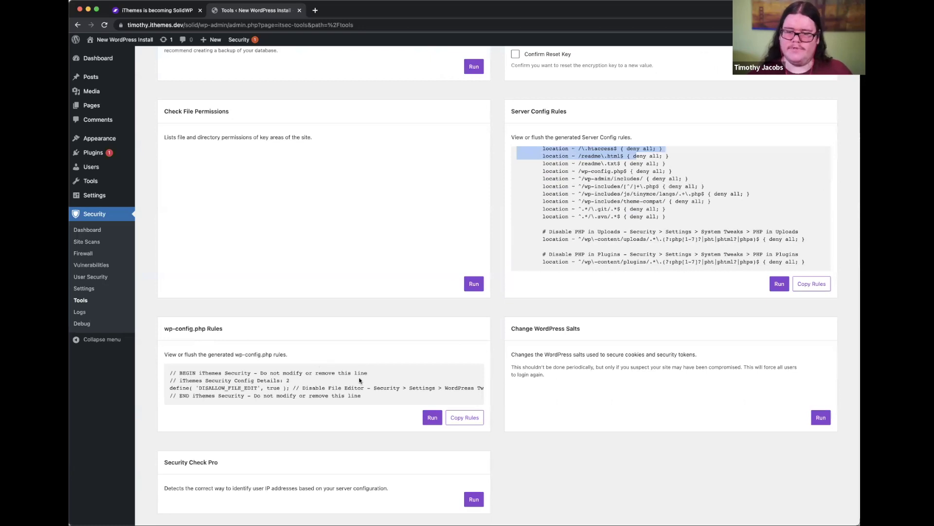
left_click_drag(172, 387, 273, 387)
left_click(281, 389)
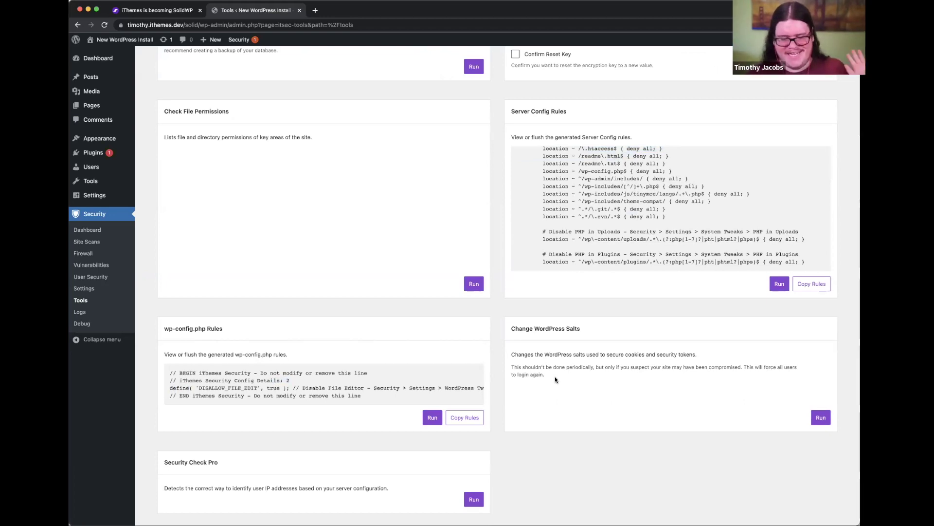
scroll(555, 376, "up", 7)
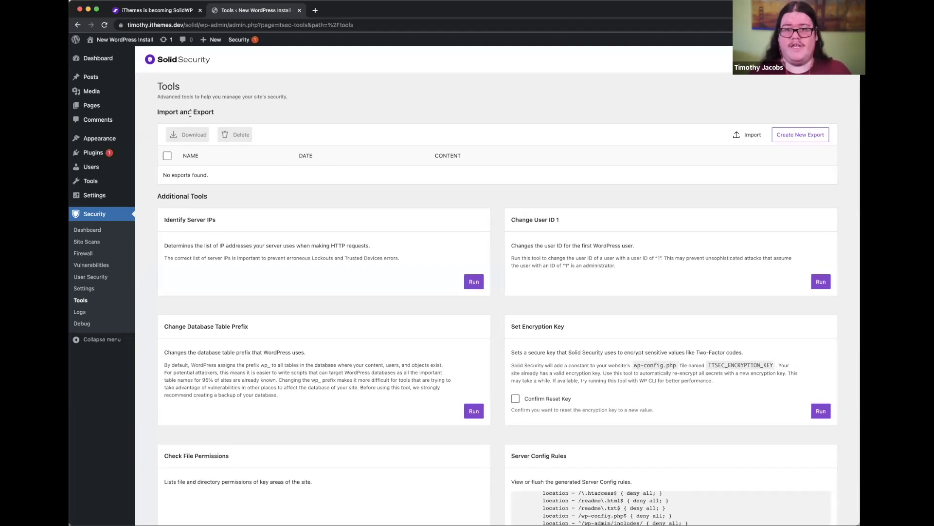
Step: Review the data and per-feature settings available for a new export, try excluding CAPTCHA, and return to the tools list without creating it
left_click(809, 137)
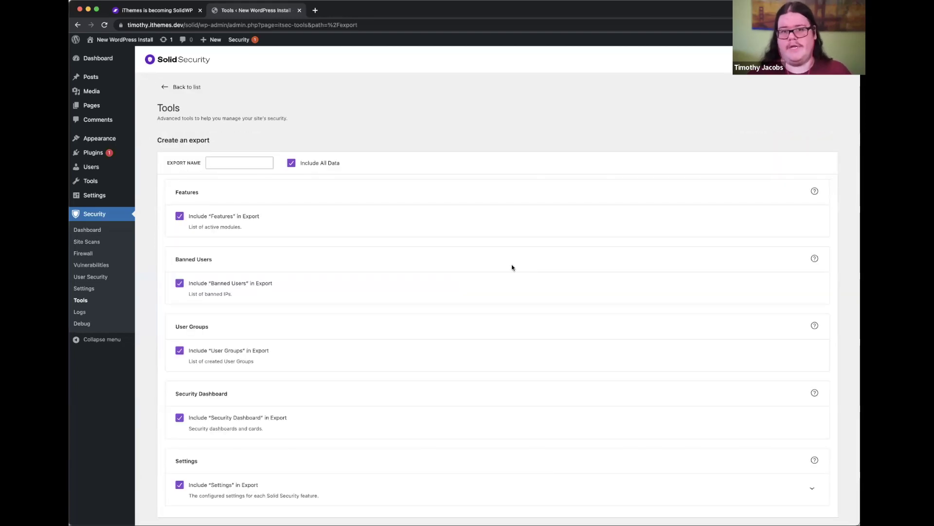
scroll(512, 267, "down", 1)
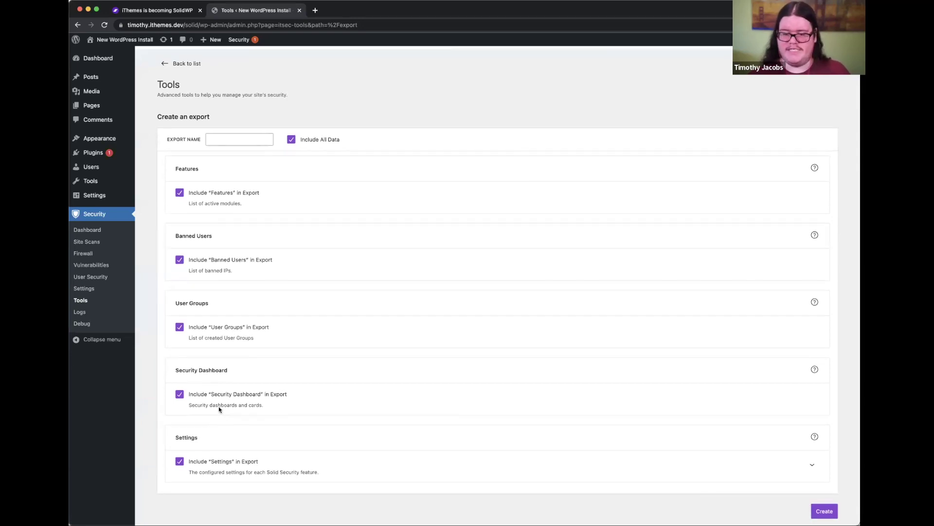
left_click(812, 464)
scroll(622, 355, "down", 3)
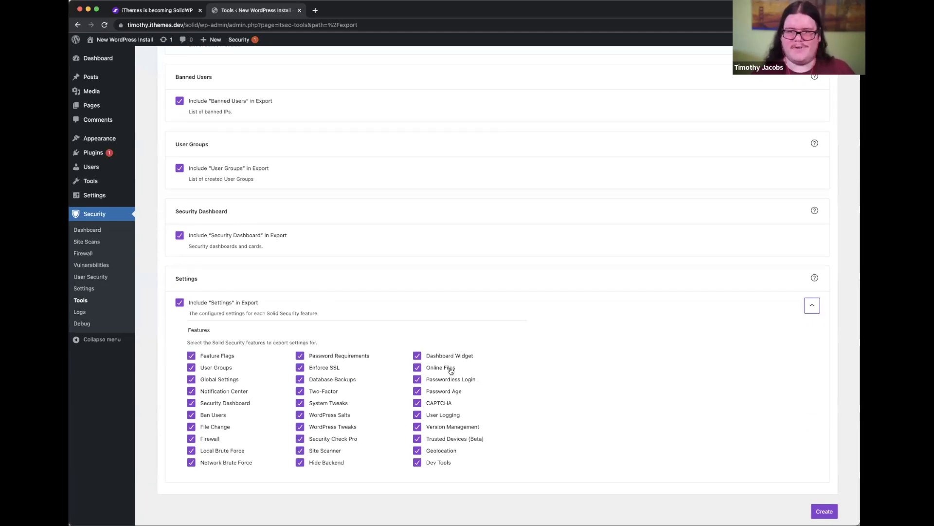
left_click(434, 405)
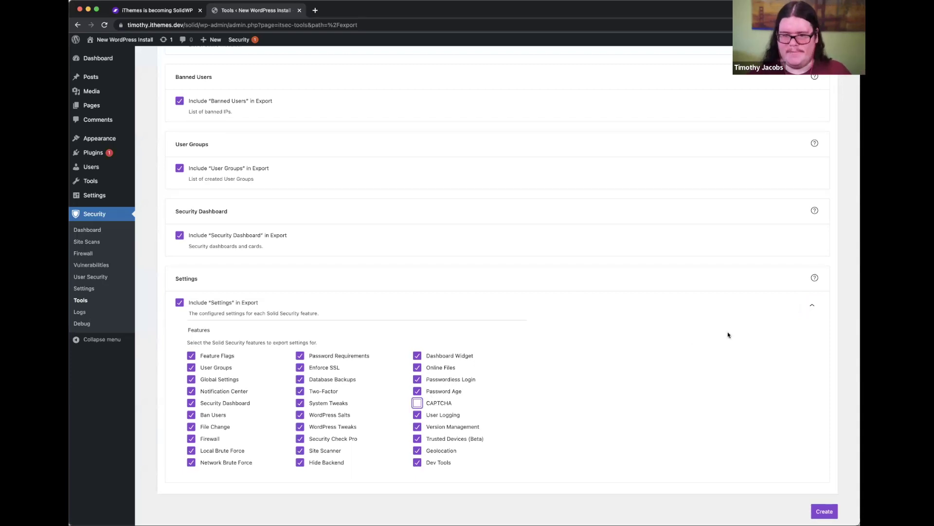
scroll(728, 335, "up", 4)
left_click(185, 87)
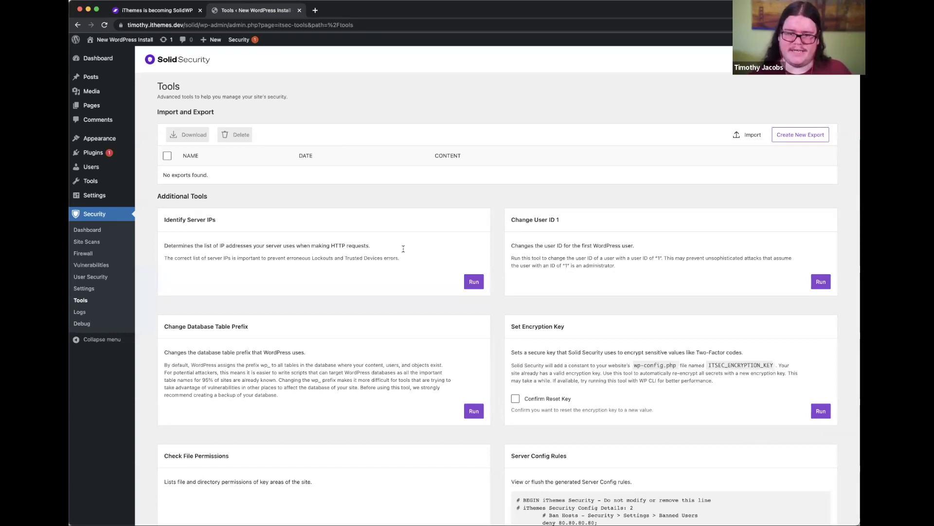
Step: In User Security, remove the Administrator filter and filter the users by Very Weak and Weak password strength
left_click(107, 278)
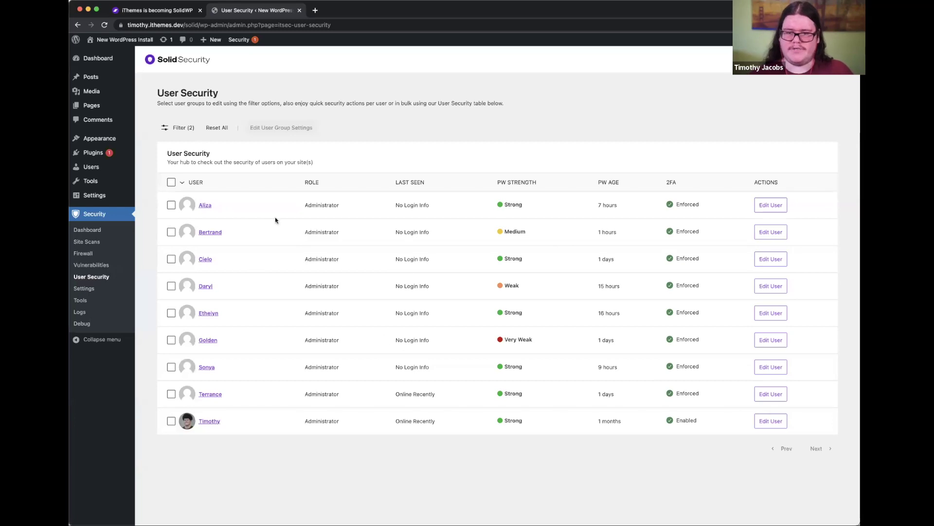
left_click(178, 128)
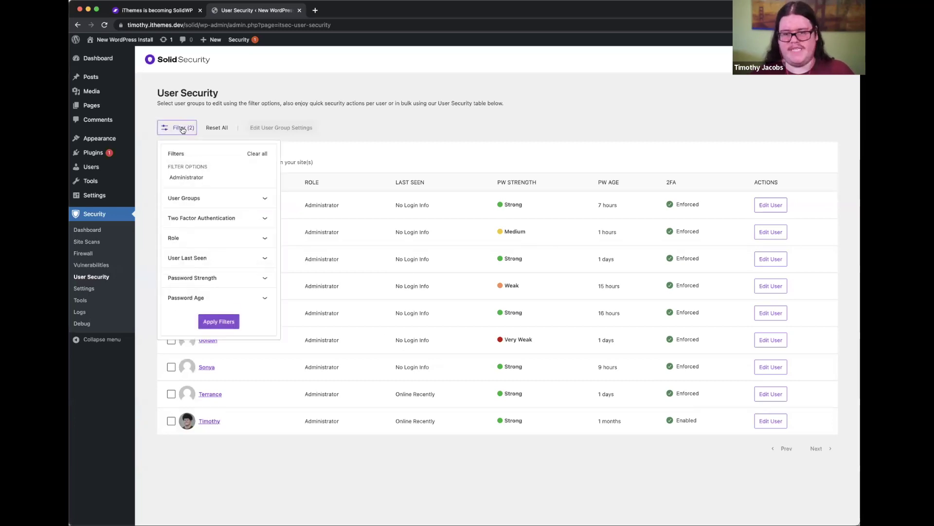
left_click(209, 176)
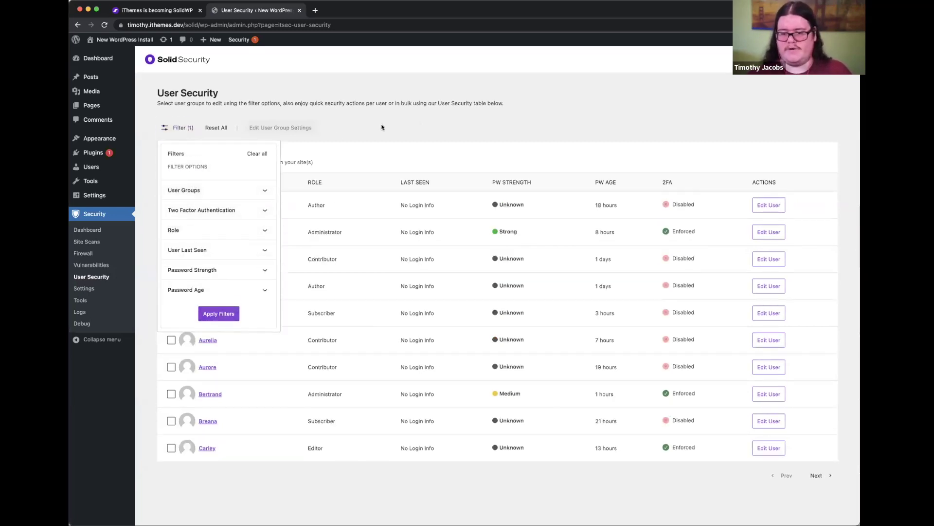
left_click(211, 276)
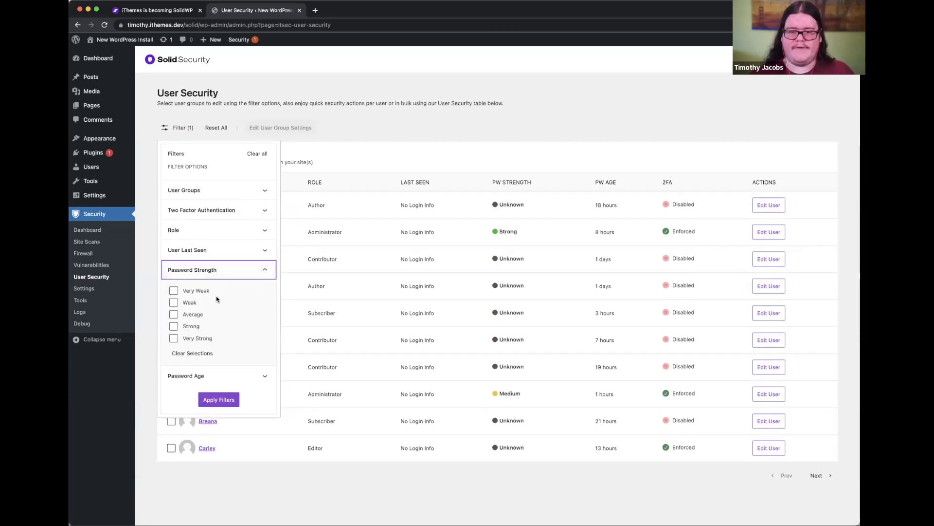
left_click(193, 292)
left_click(186, 311)
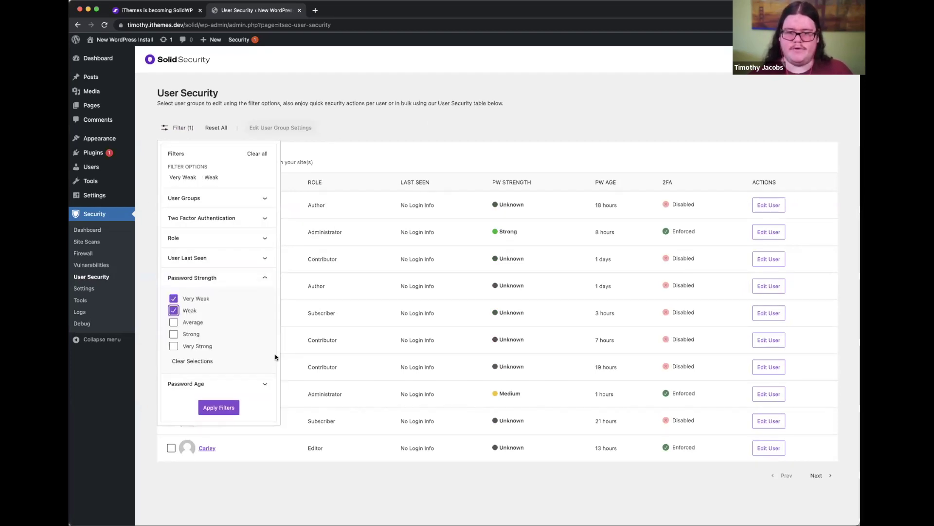
left_click(219, 407)
Step: Clear the password strength selections and reset all user filters
left_click(190, 299)
left_click(188, 310)
left_click(257, 154)
left_click(217, 128)
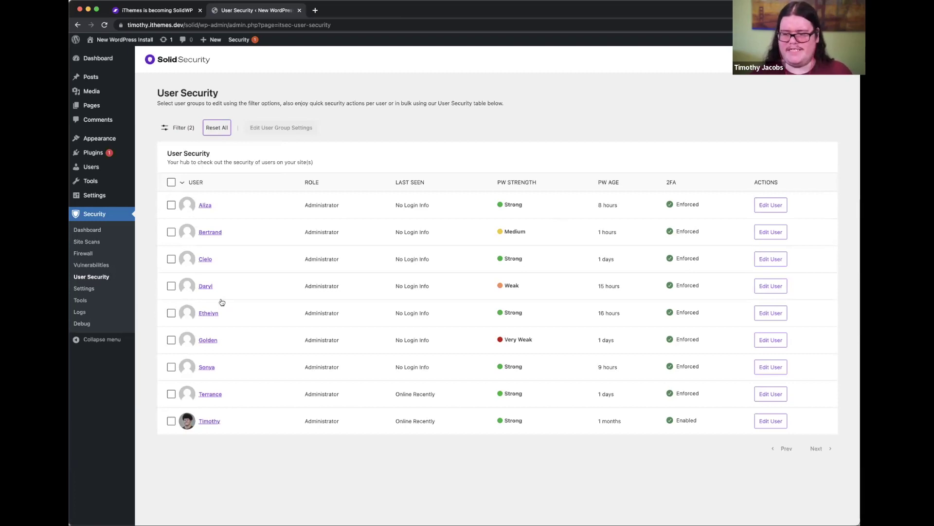
Step: Select the two users with Weak and Very Weak passwords, review their quick security actions, and deselect them without applying anything
left_click(170, 339)
left_click(171, 286)
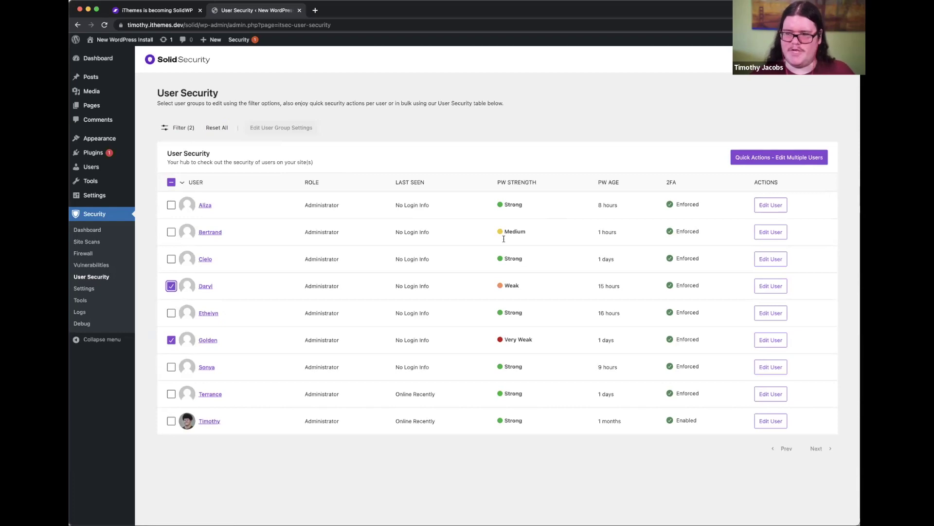
left_click(775, 156)
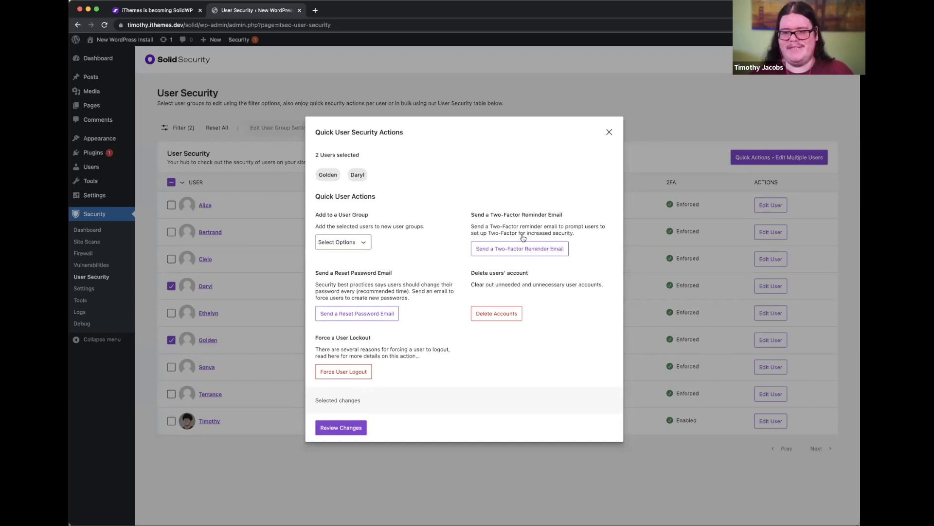
left_click(609, 132)
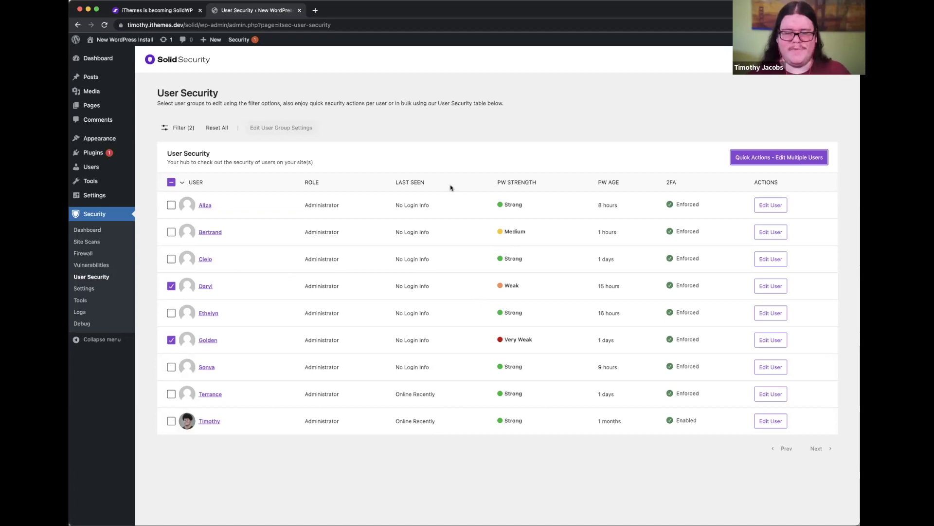
left_click(171, 182)
left_click(172, 182)
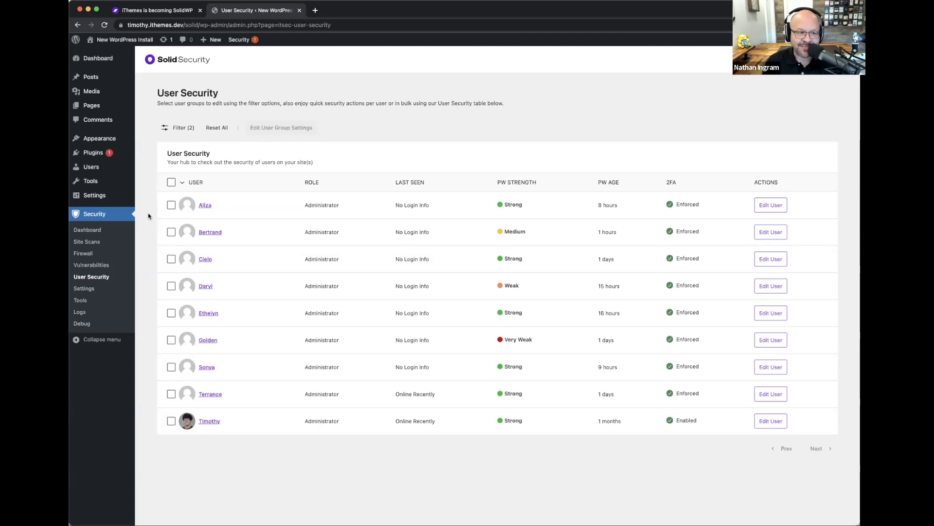
Step: Go through the security dashboard to the vulnerabilities list and view the details of the WooCommerce SQL Injection vulnerability
left_click(91, 229)
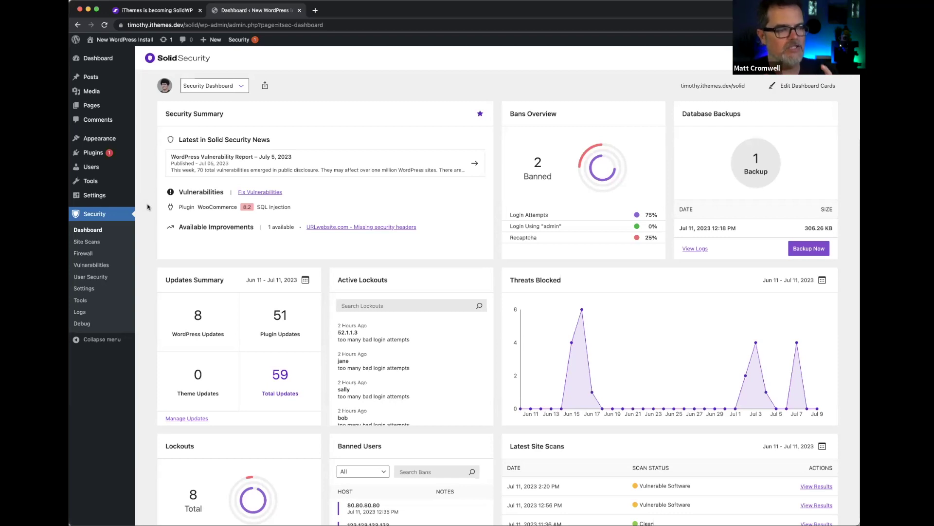
left_click(104, 265)
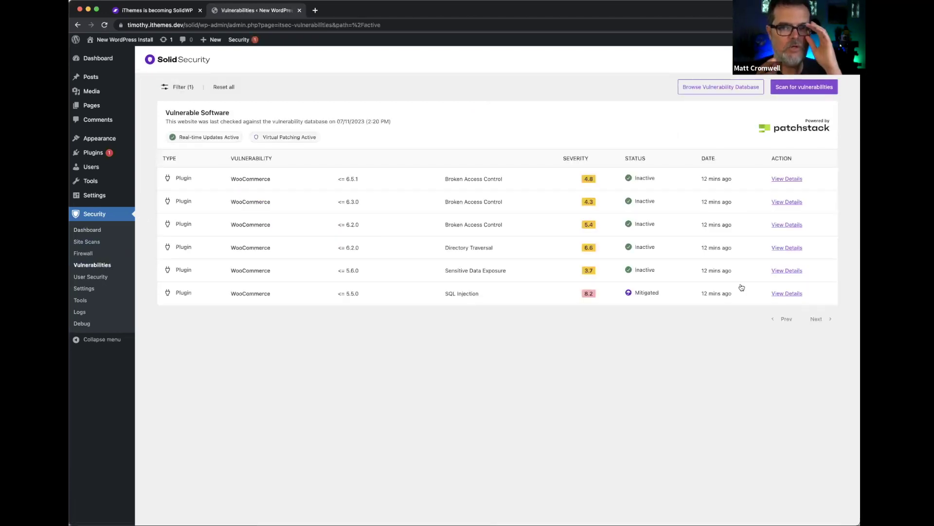
left_click(787, 294)
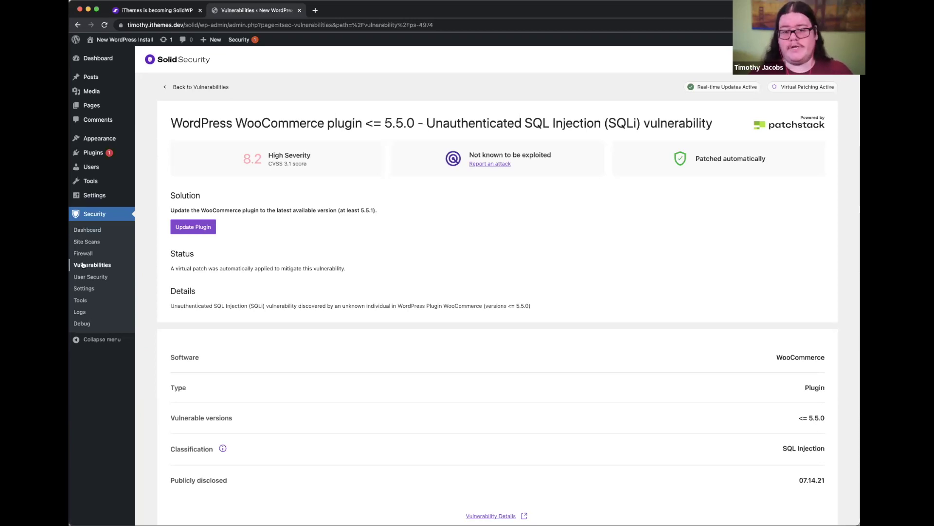
Step: Revisit the security dashboard, and reopen the WooCommerce SQL Injection vulnerability to check its patch status
left_click(87, 229)
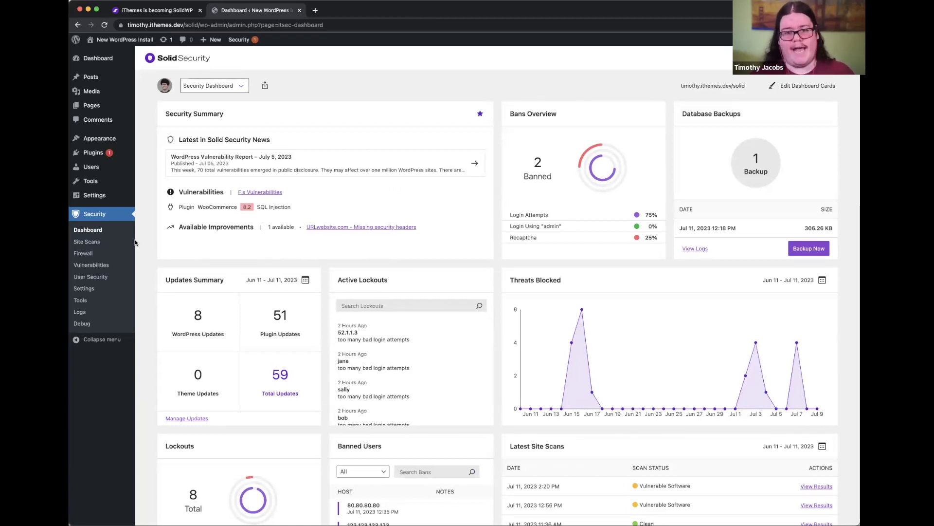
left_click(91, 265)
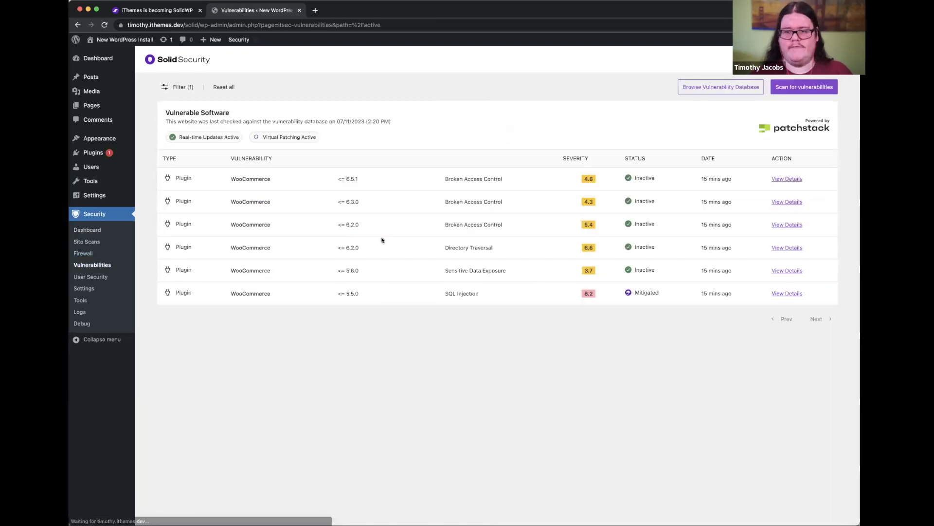
left_click(790, 294)
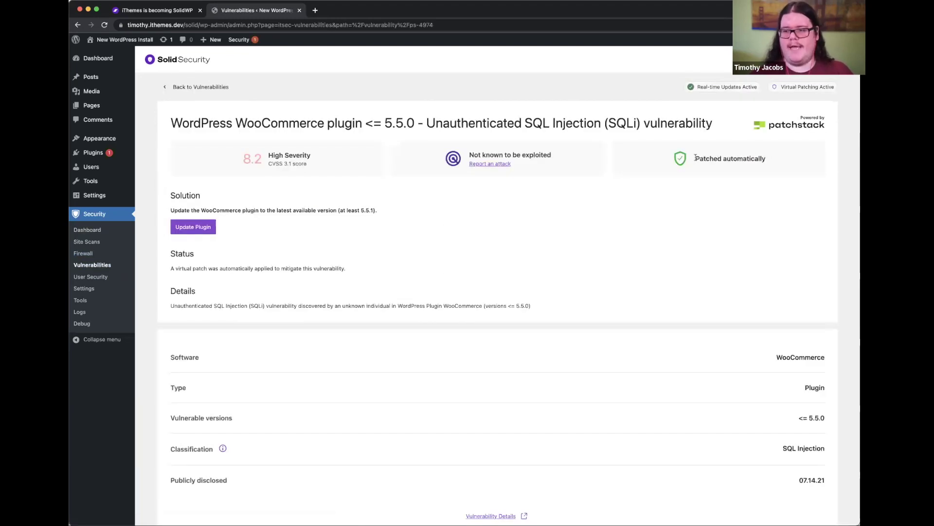
left_click_drag(696, 157, 780, 163)
left_click(779, 163)
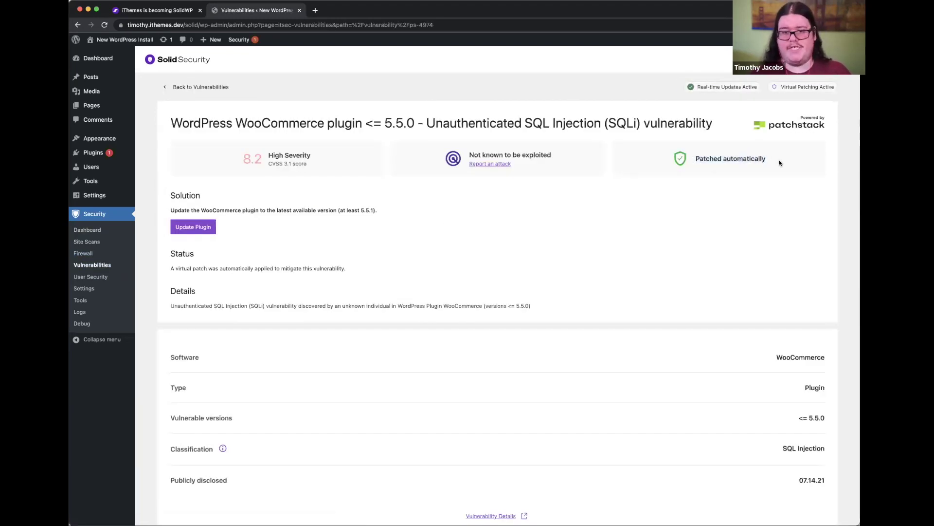
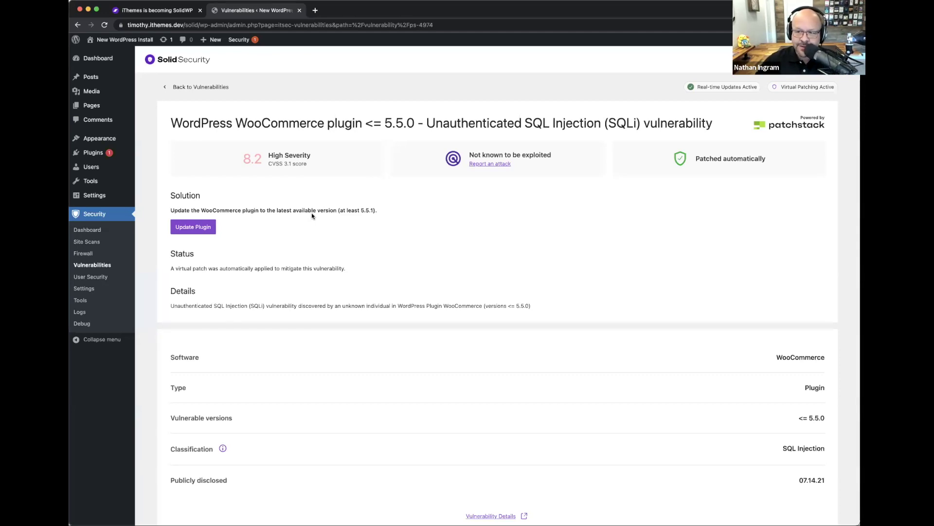
Step: Follow Fix Vulnerabilities from the dashboard's Security Summary and return to the dashboard
left_click(92, 230)
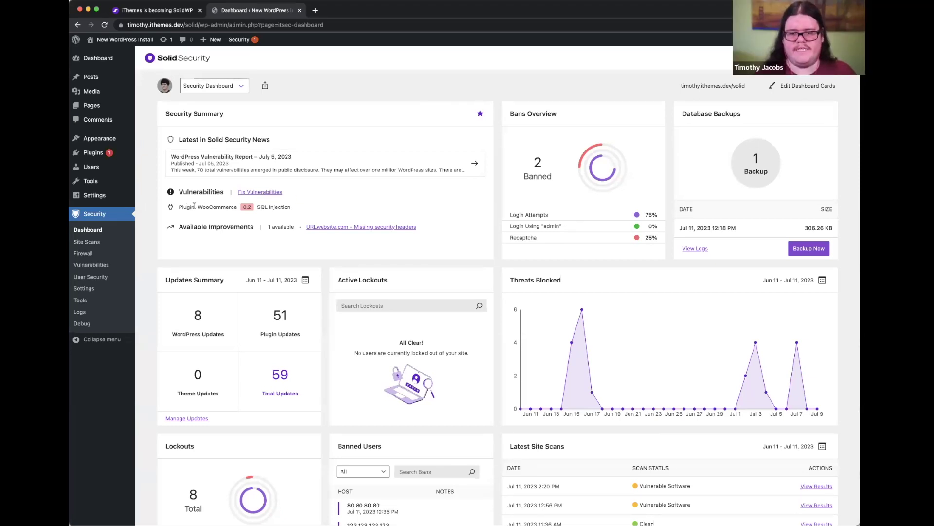
left_click(265, 192)
left_click(78, 25)
Step: Look through the dashboard cards, including backups, bans, site scans and vulnerable software, and view the second listed user's security profile
scroll(770, 201, "up", 1)
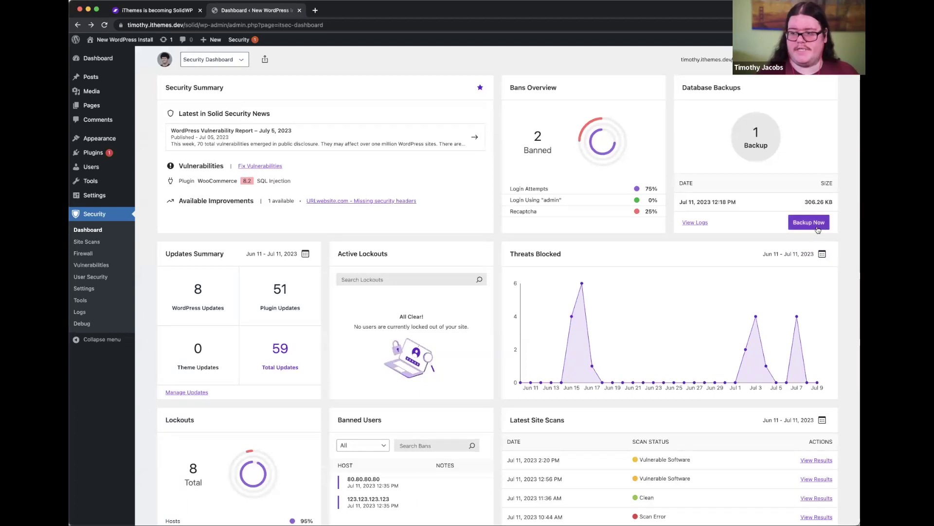
scroll(817, 229, "down", 5)
scroll(476, 155, "up", 1)
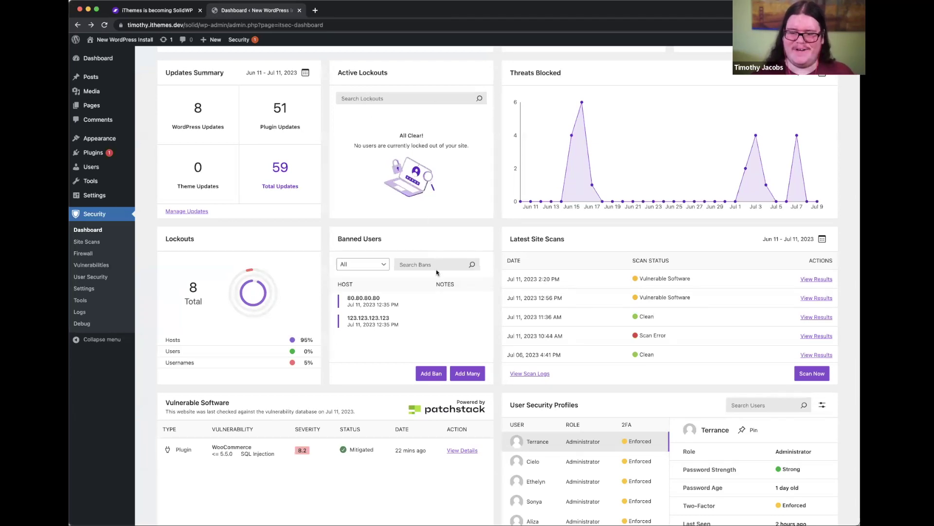
scroll(423, 335, "down", 2)
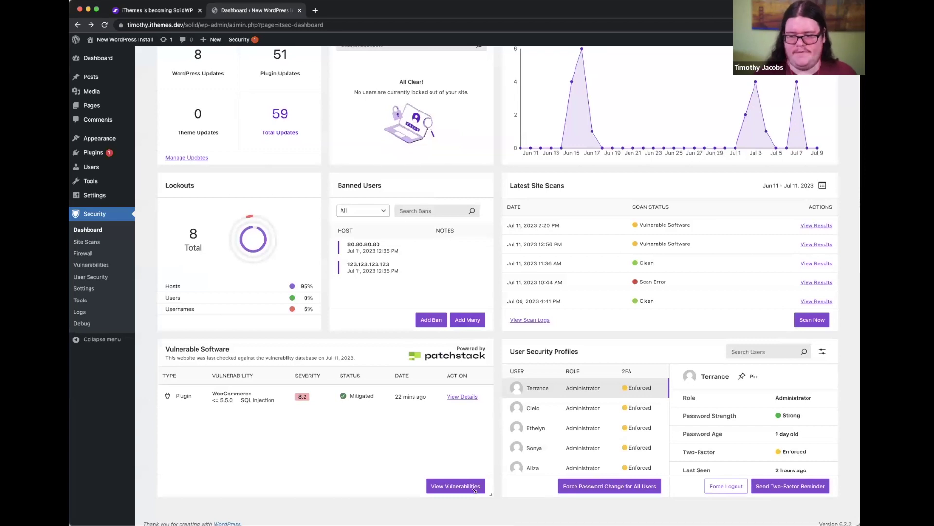
left_click(590, 432)
left_click(590, 445)
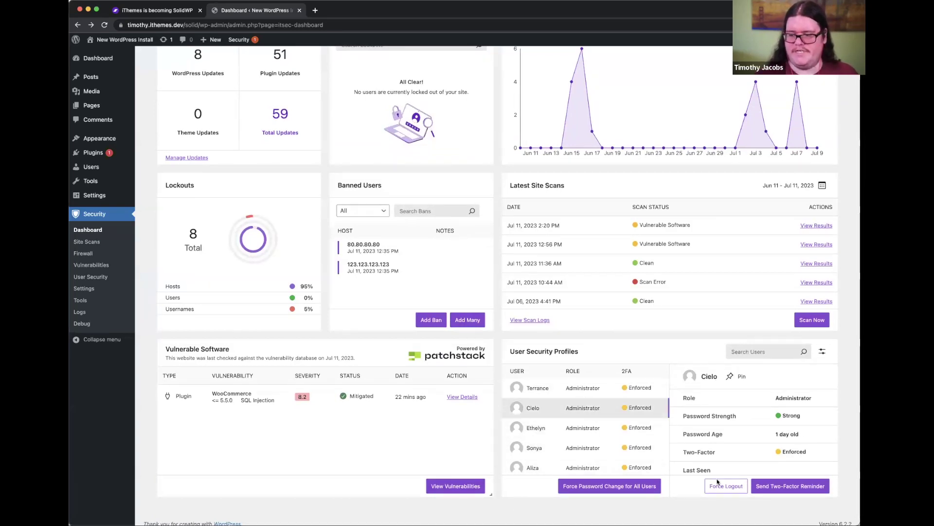
scroll(602, 432, "up", 5)
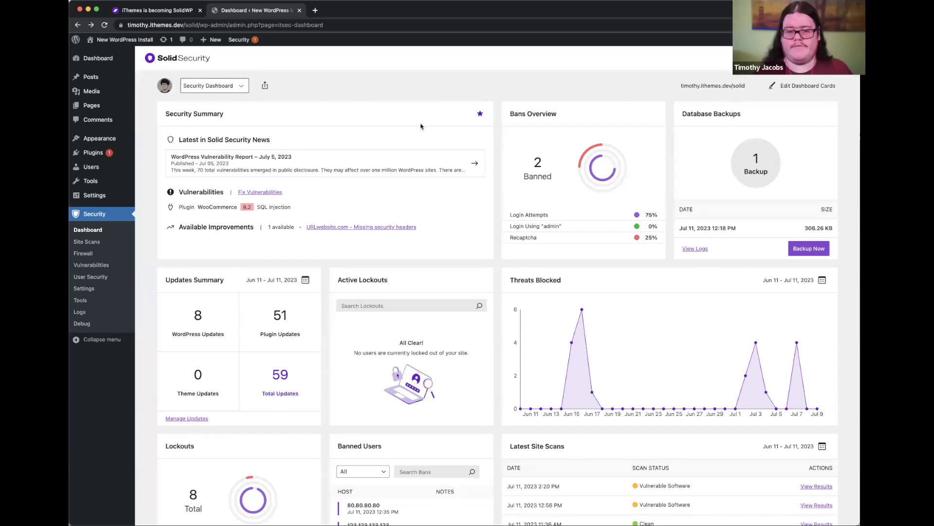
Step: Open the Firewall features in the Solid Security settings and look through them down to CAPTCHA
left_click(86, 289)
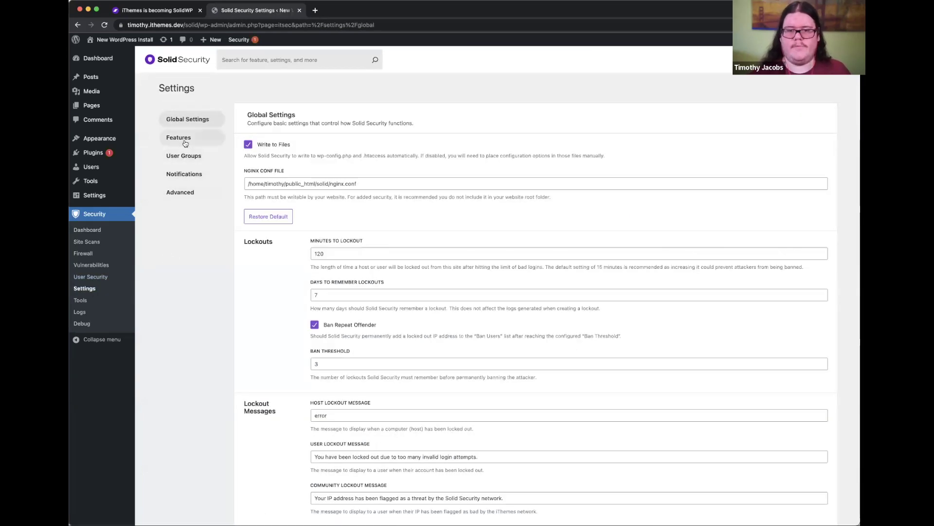
left_click(185, 141)
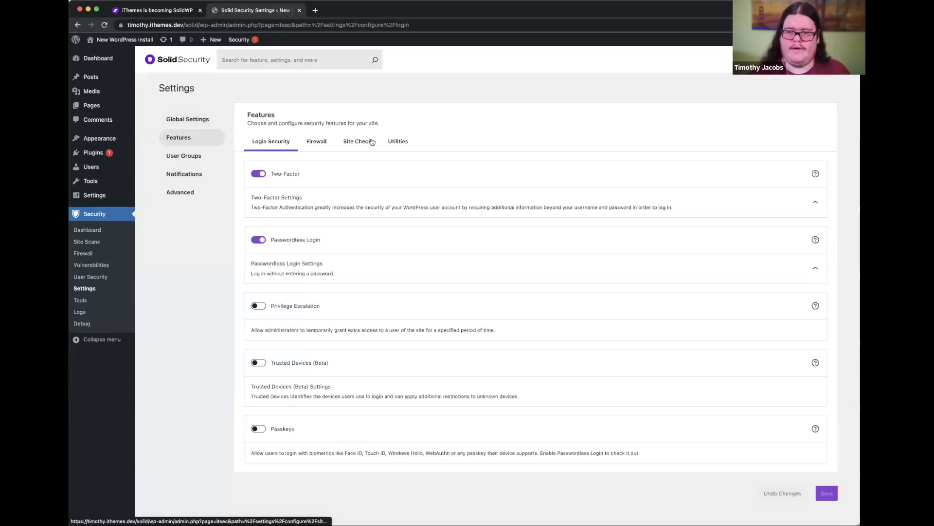
left_click(320, 145)
scroll(367, 256, "down", 3)
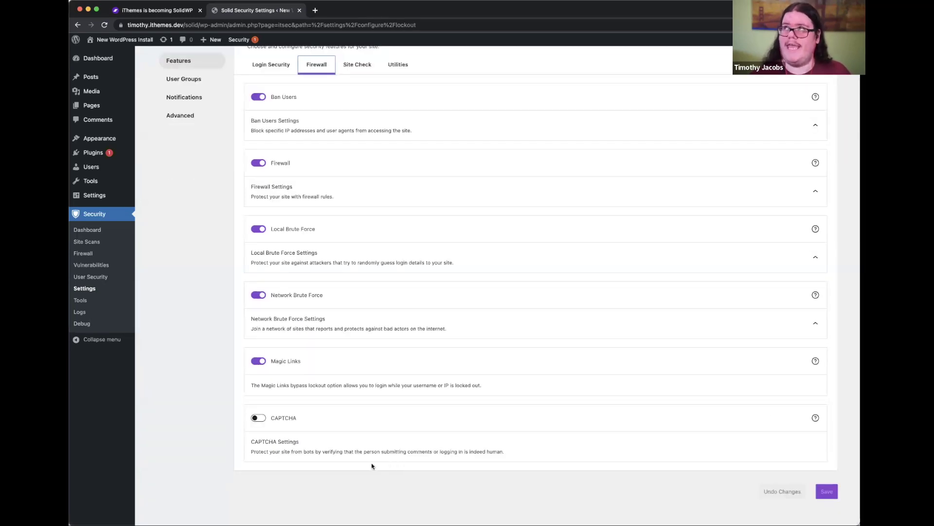
Step: Enable the CAPTCHA feature, expand its settings and set the provider to CloudFlare
left_click(259, 416)
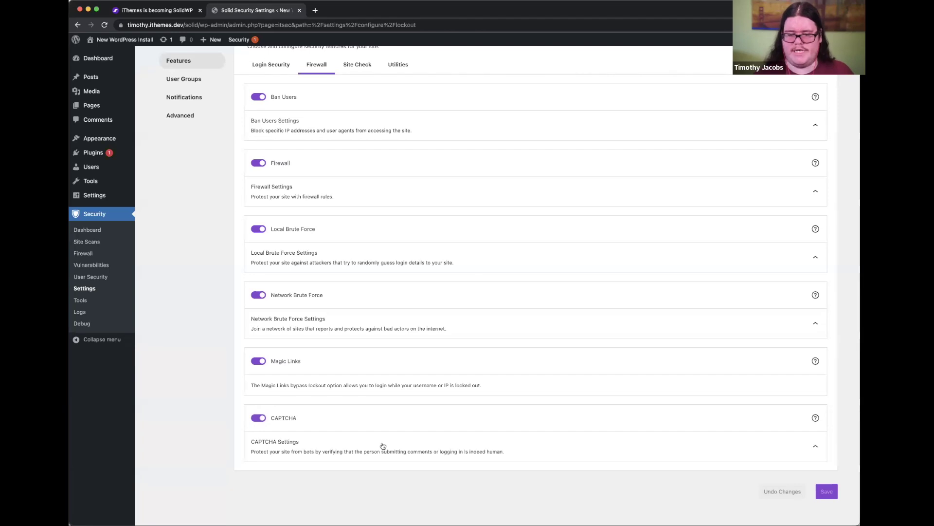
scroll(353, 453, "down", 10)
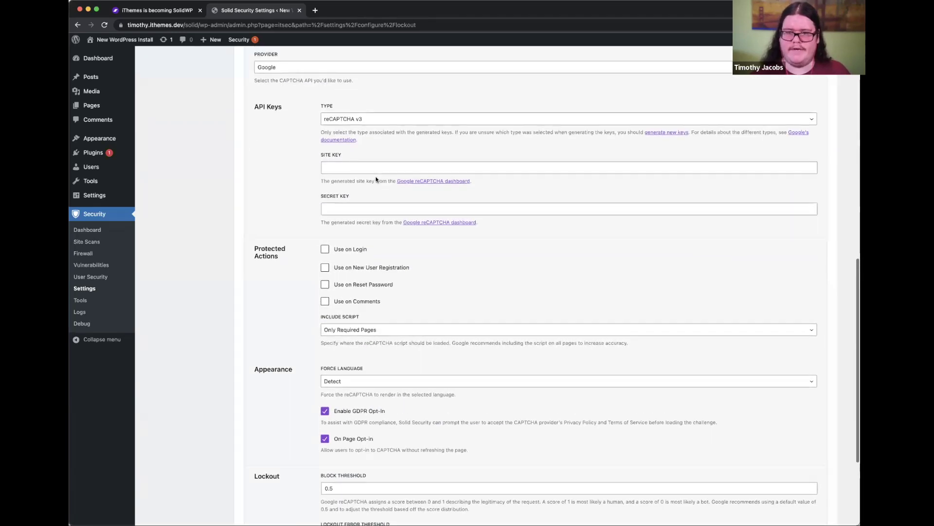
scroll(292, 195, "up", 1)
left_click(286, 98)
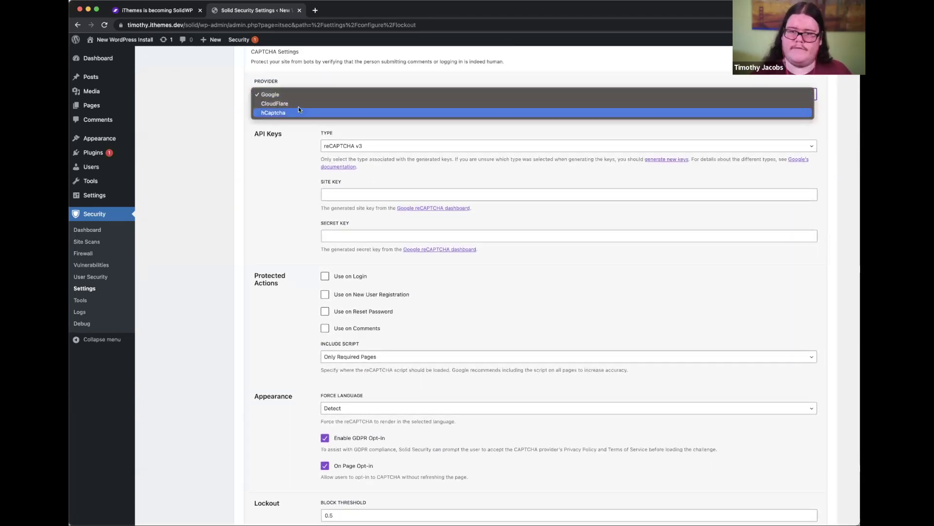
left_click(298, 104)
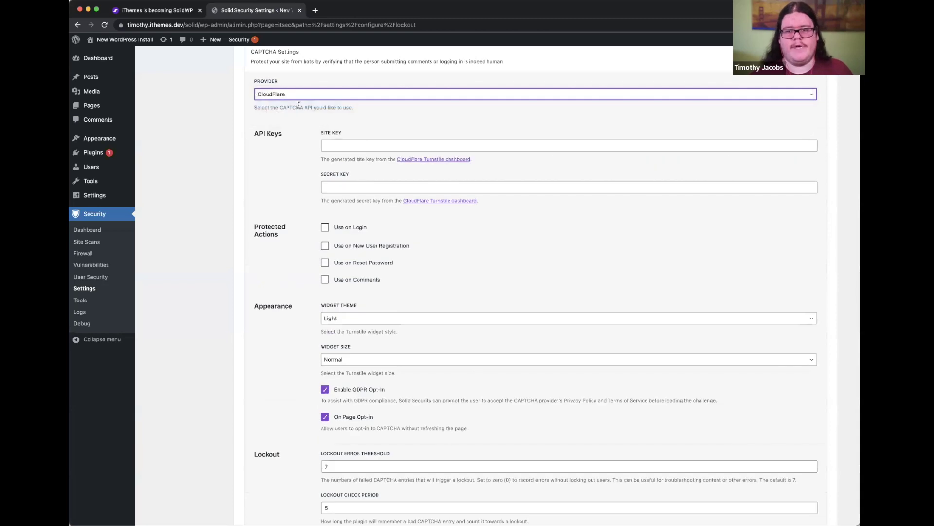
Step: Switch the CAPTCHA provider to hCaptcha, and turn the CAPTCHA feature off again
left_click(417, 97)
left_click(402, 101)
scroll(264, 181, "up", 2)
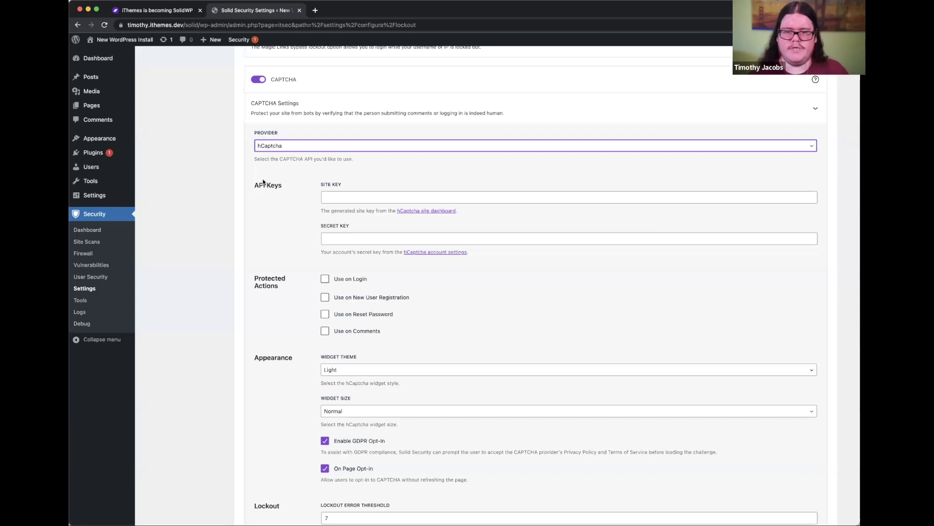
left_click(261, 82)
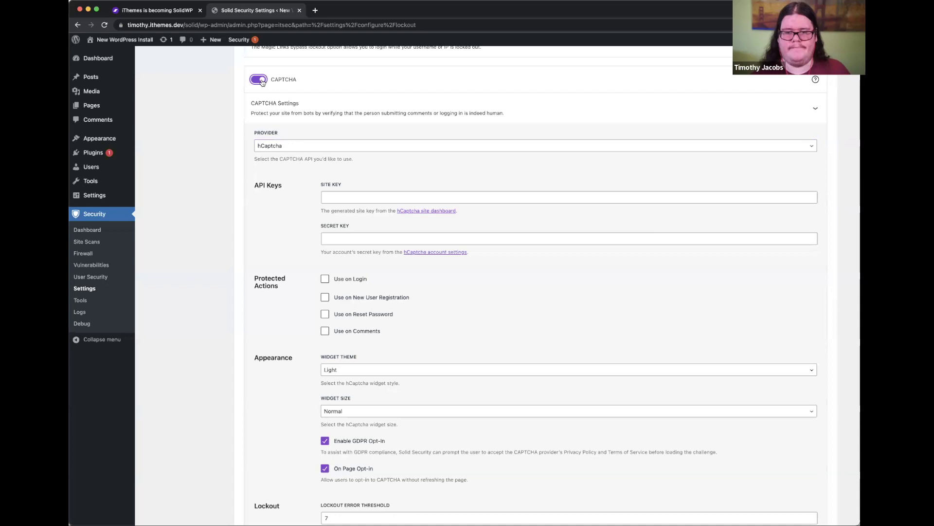
left_click(262, 82)
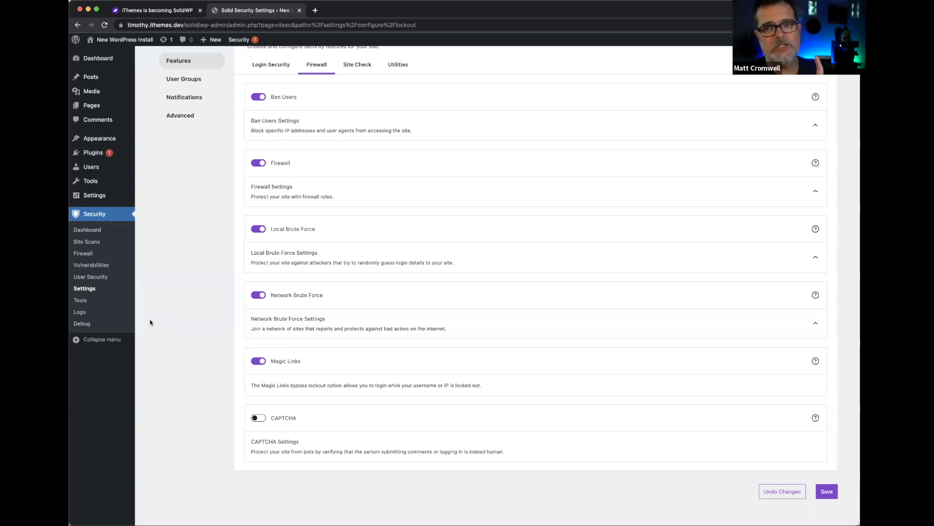
Step: View the Utilities features, and expand the Version Management settings among the Site Check features
scroll(150, 322, "up", 3)
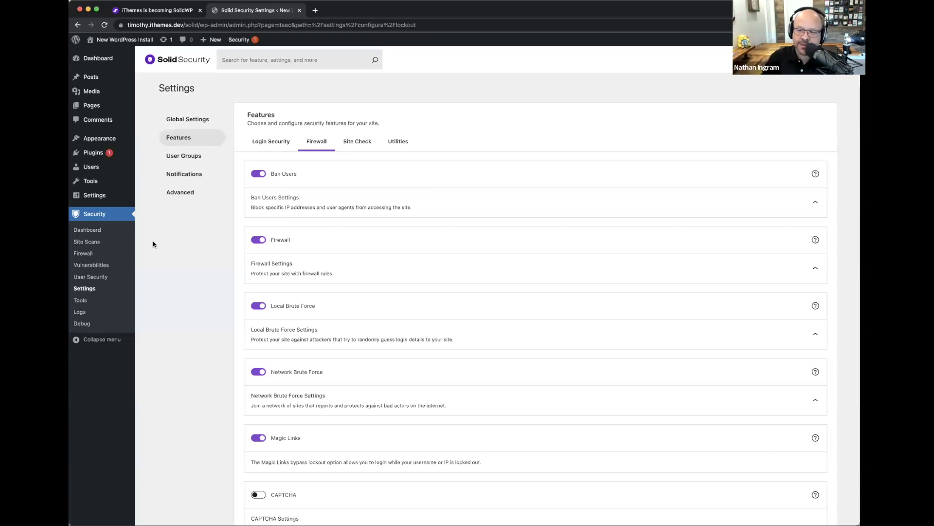
left_click(397, 142)
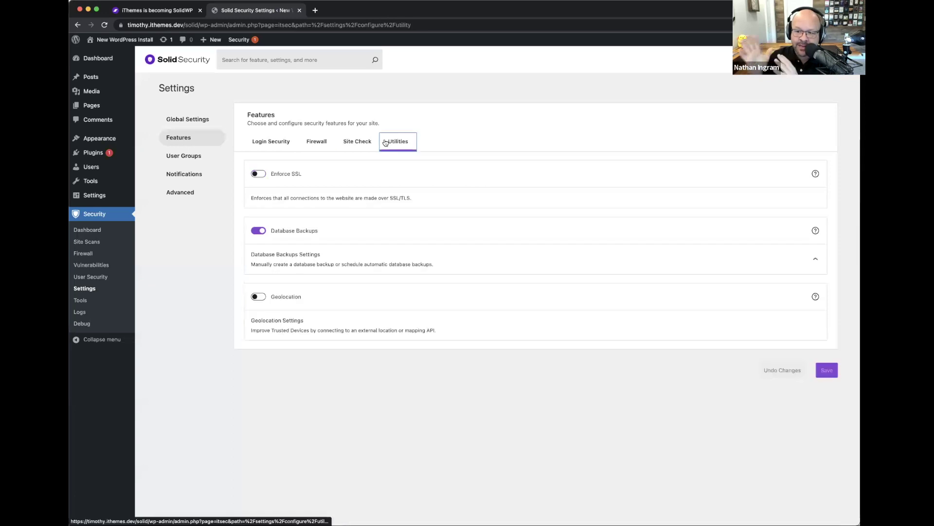
left_click(355, 143)
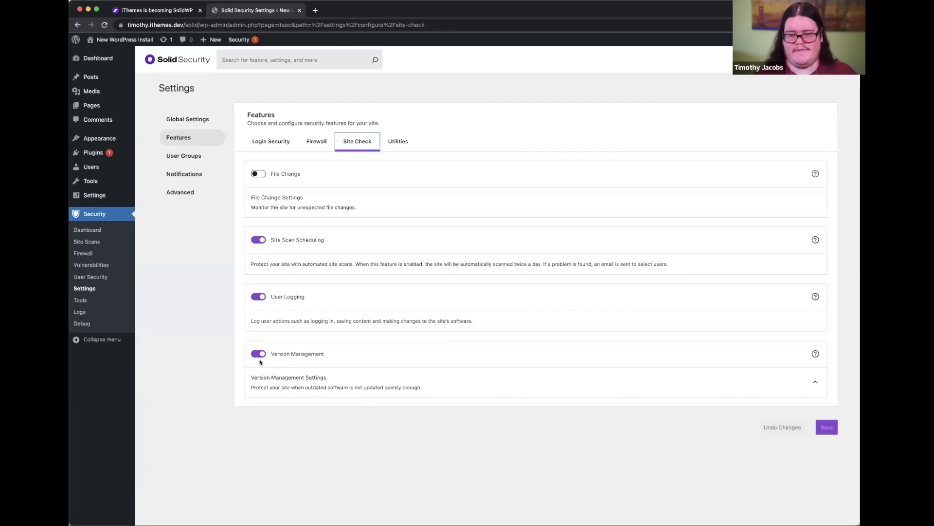
left_click(286, 377)
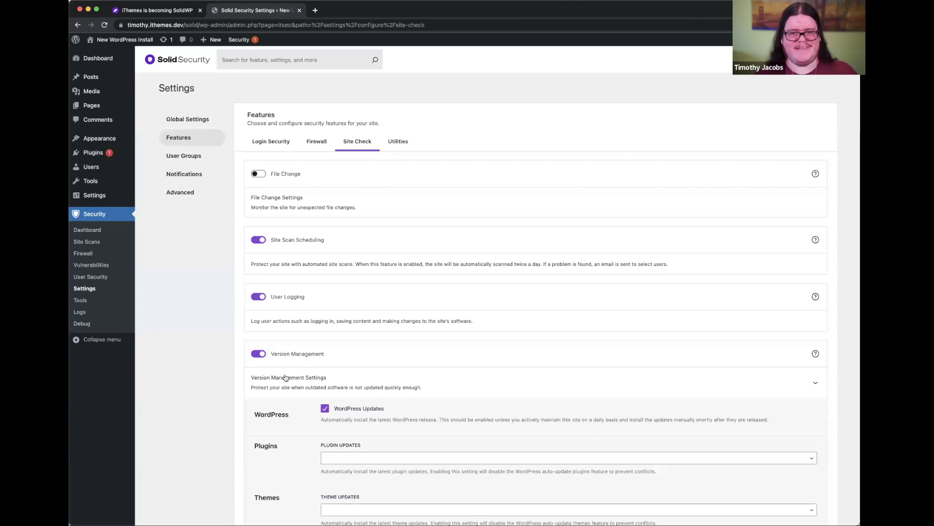
scroll(291, 380, "down", 5)
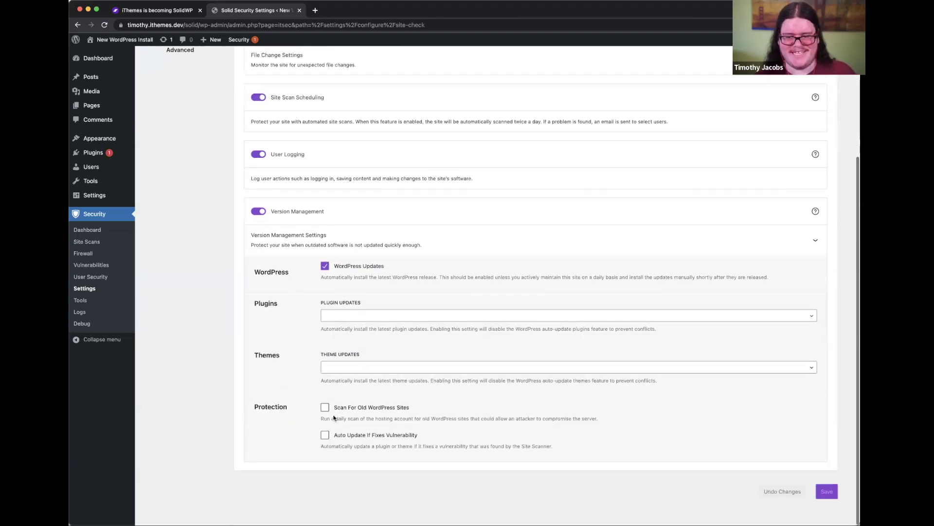
Step: Try the Custom option for Plugin Updates in Version Management, and reset the option to blank
left_click(347, 315)
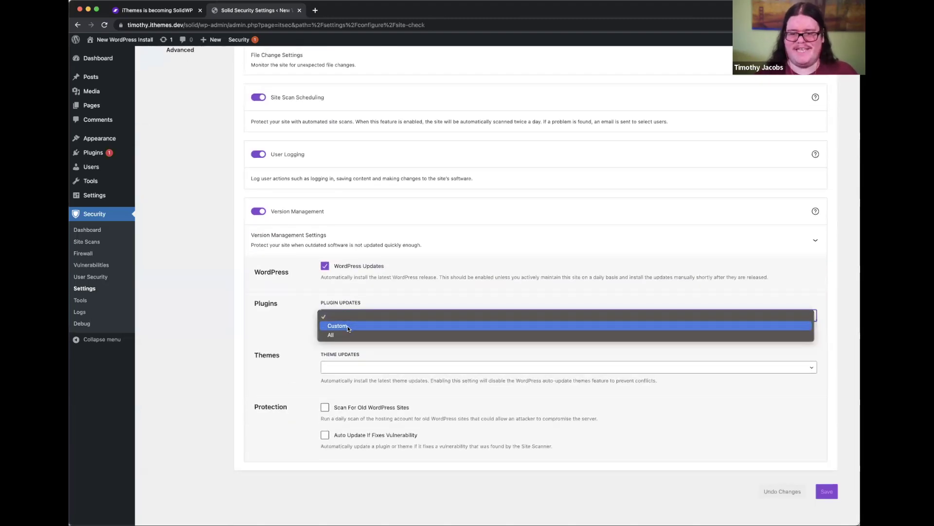
left_click(379, 340)
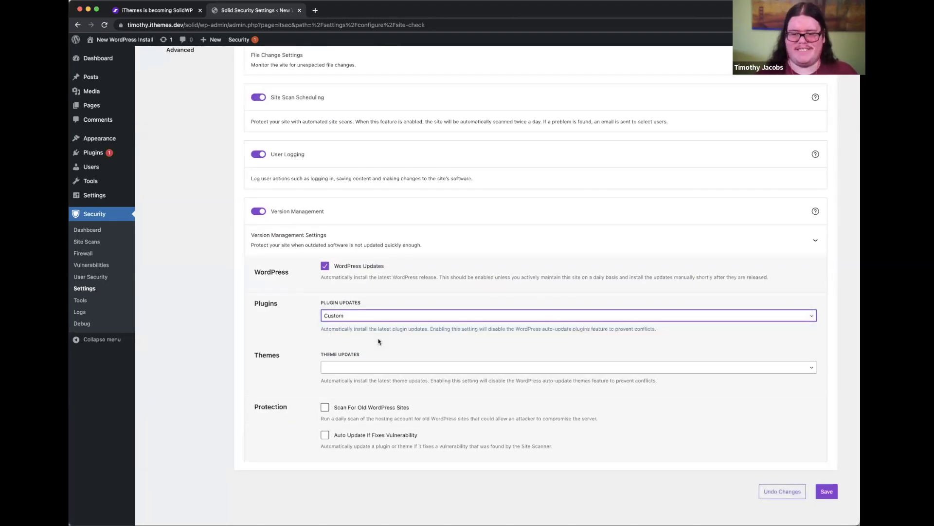
left_click(350, 317)
left_click(346, 305)
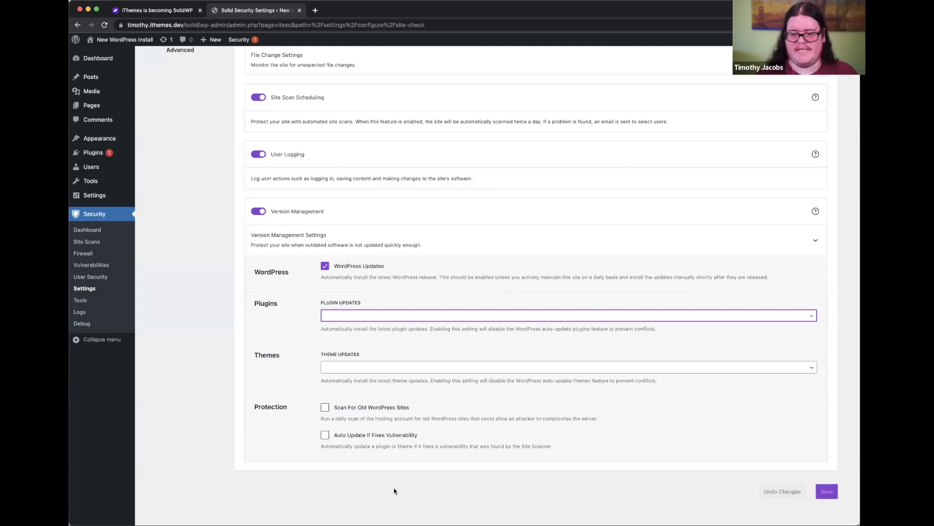
Step: Enable Auto Update If Fixes Vulnerability in Version Management, save the settings and collapse the section
left_click(325, 436)
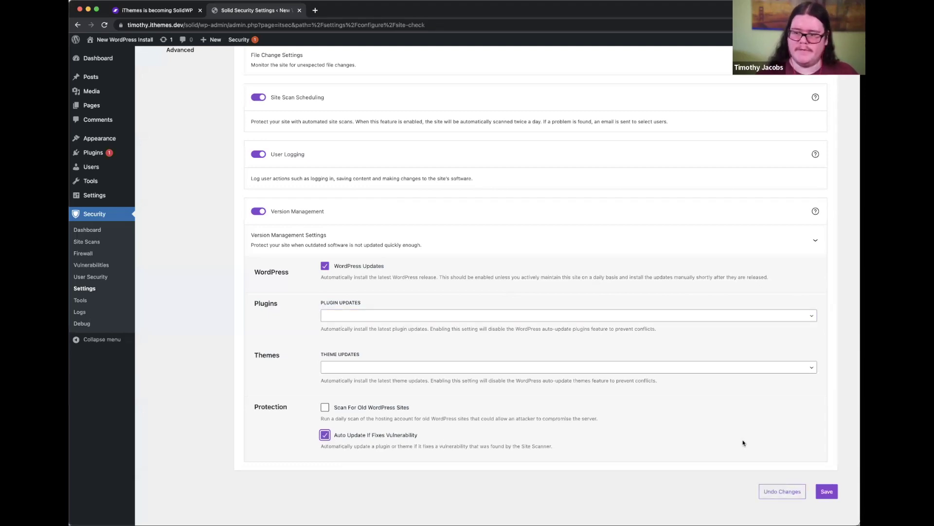
left_click(827, 492)
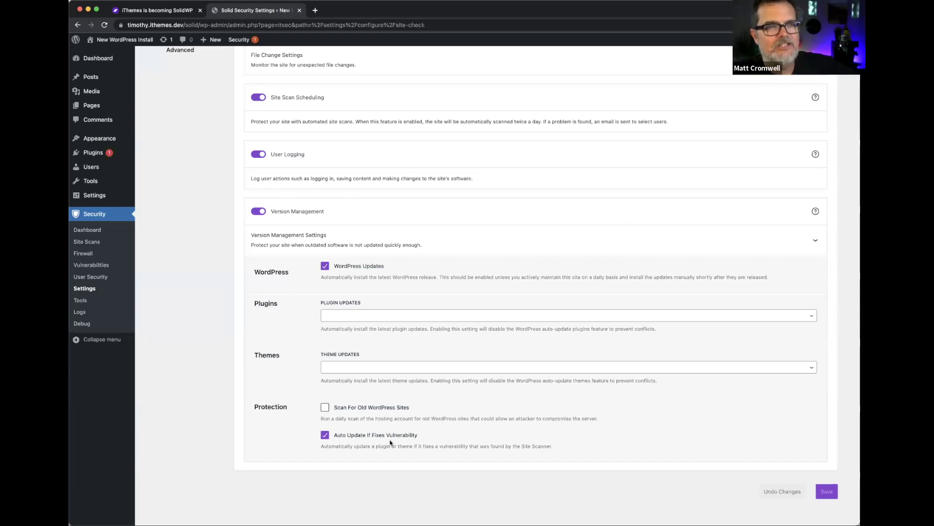
left_click(816, 240)
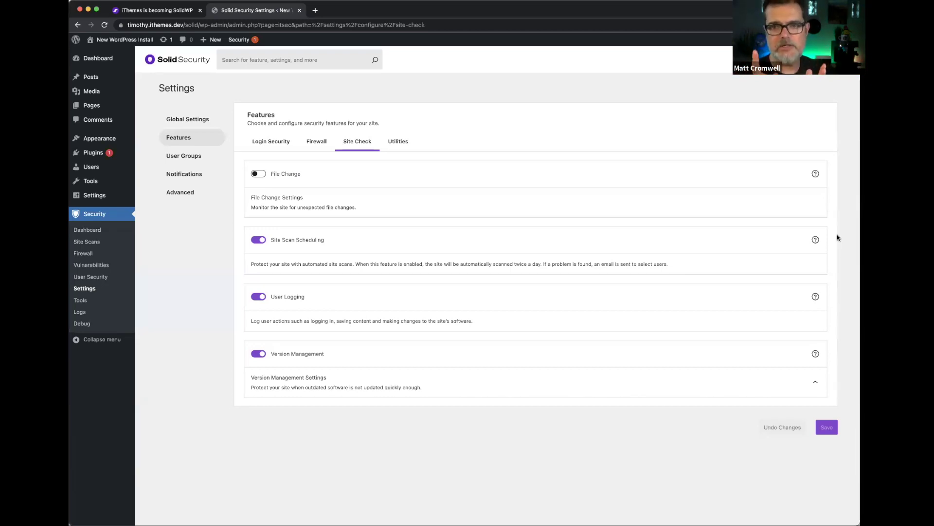
Step: Visit stellarwp.com in a new browser tab, check its Brands menu, and return to the Solid Security settings
key("super+t")
type("stellarwp.com")
key("Return")
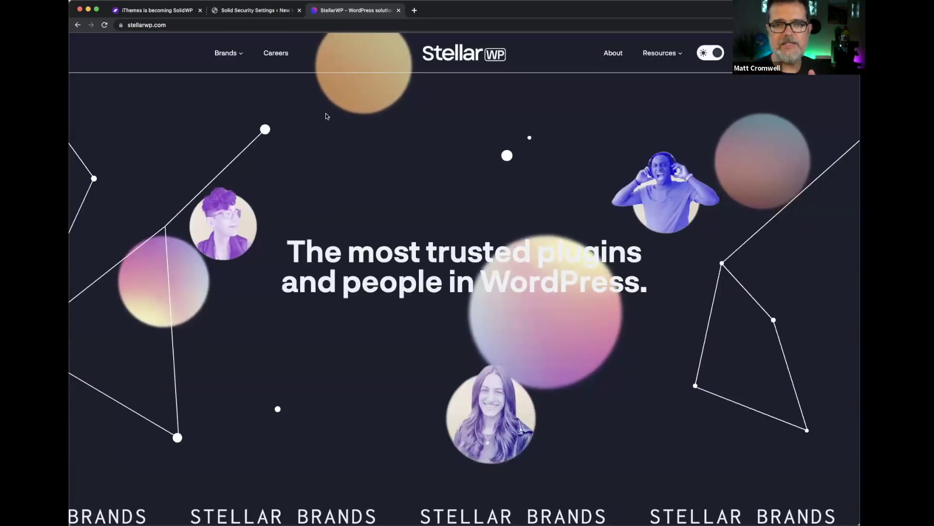
left_click(224, 54)
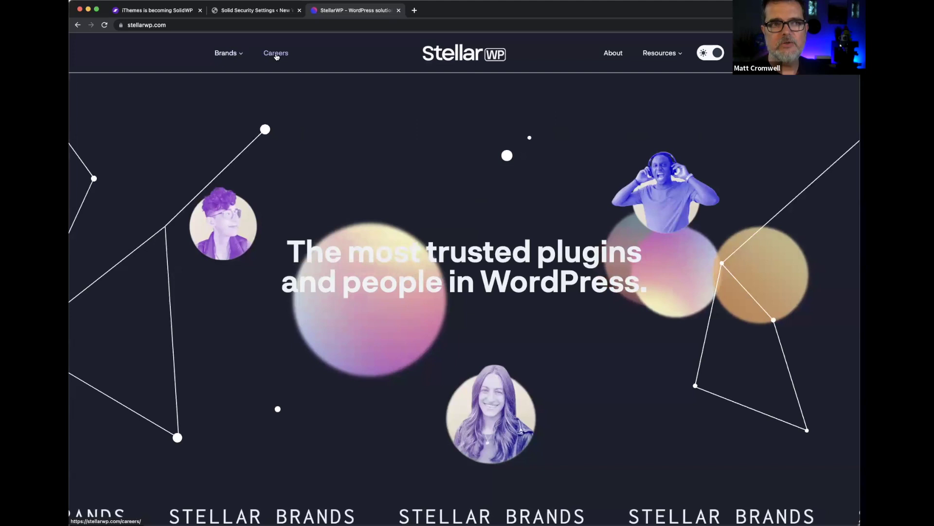
left_click(242, 11)
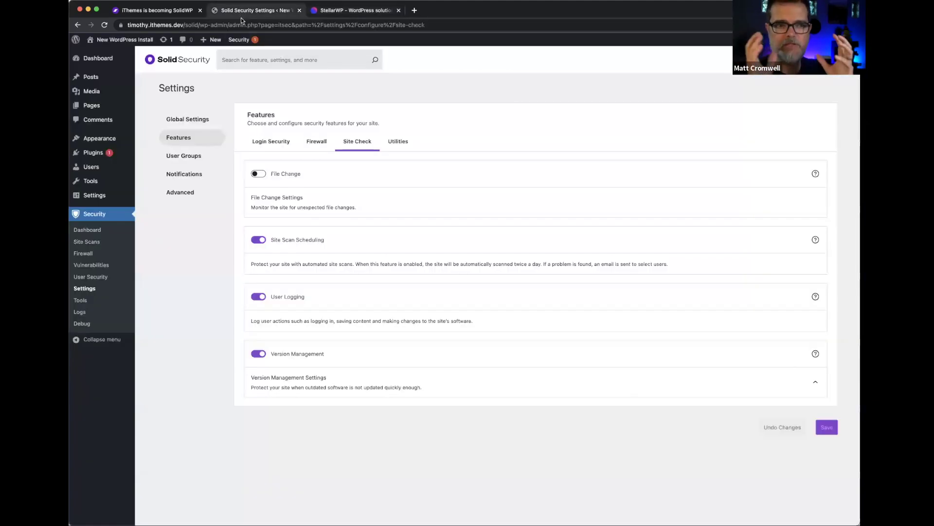
Step: Open the security dashboard, visit the ithemes.com home page in a new browser tab, and return to the dashboard
left_click(84, 236)
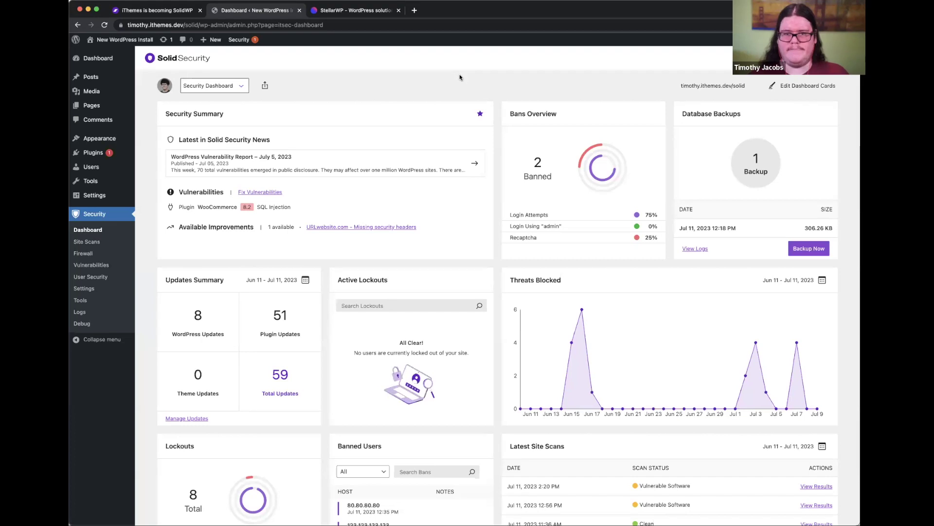
key("ctrl+t")
type("ithemes")
key("Return")
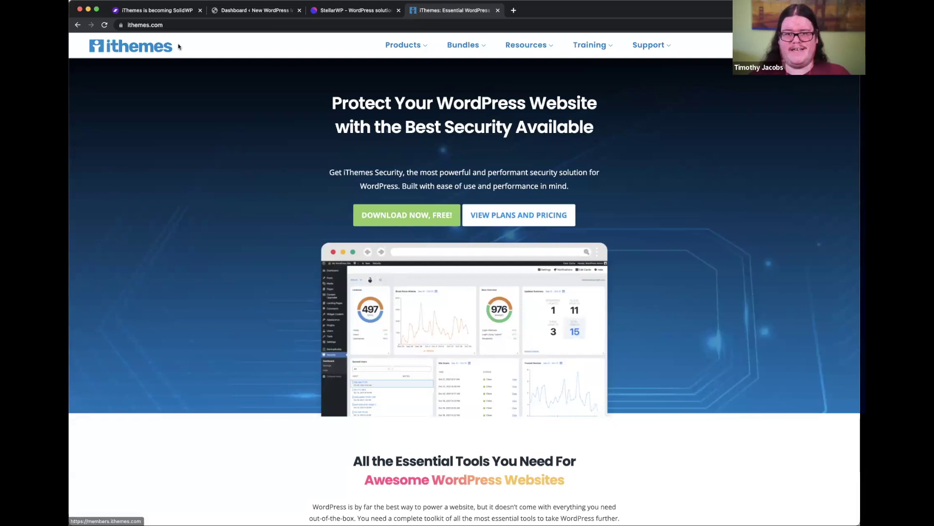
left_click(256, 11)
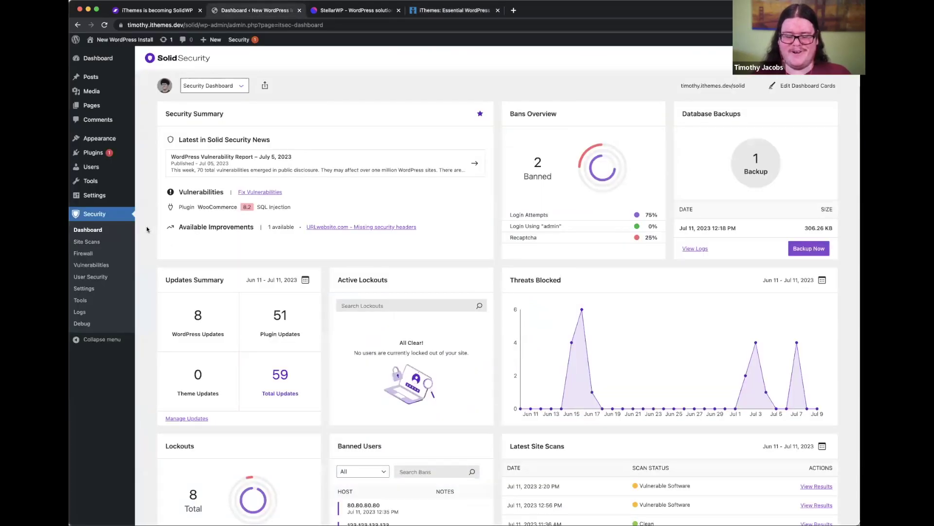